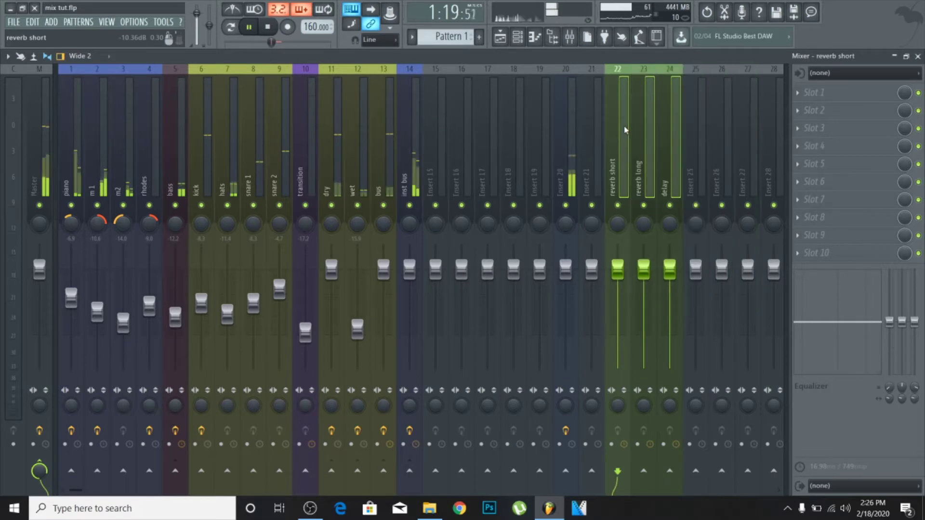
Step: Group the reverb short, reverb long and delay tracks together in the mixer, clearing the name of track 23
left_click(663, 126)
left_click_drag(622, 129, 665, 124)
right_click(636, 121)
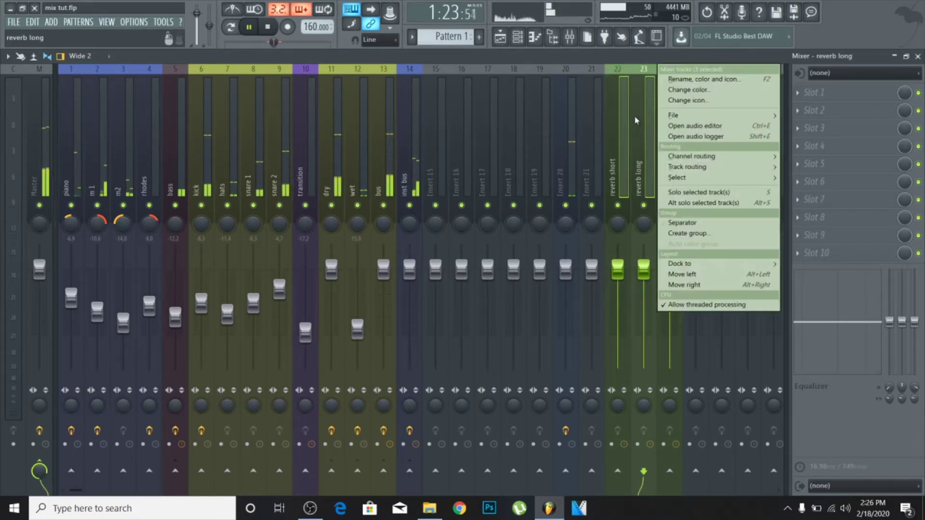
left_click(687, 233)
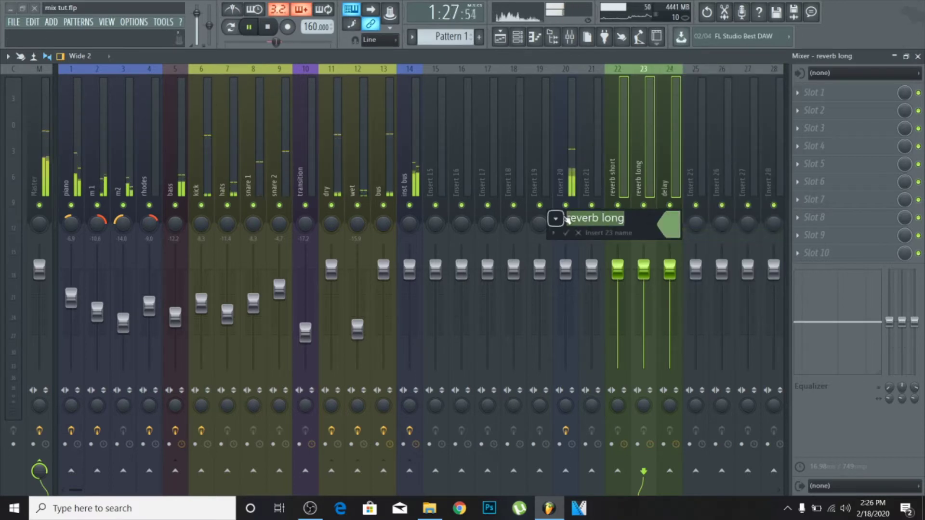
key("BackSpace")
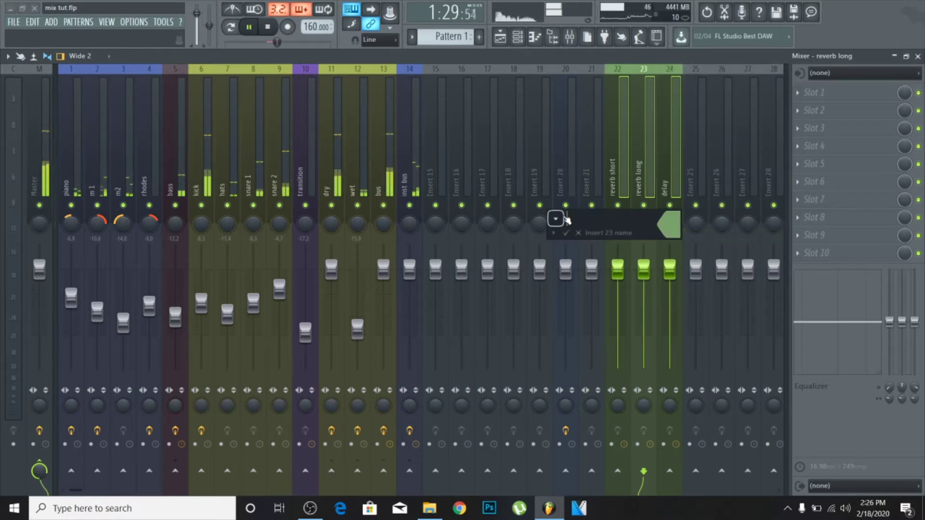
key("Return")
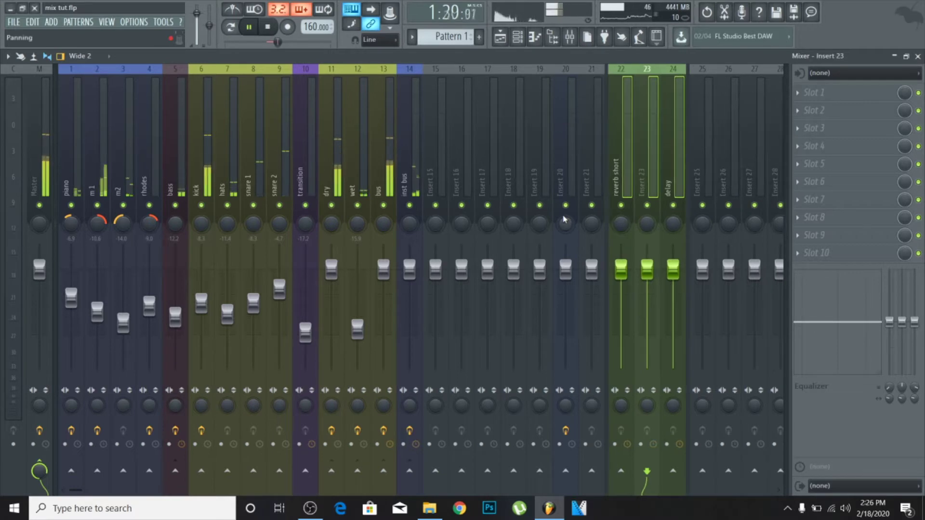
Step: Rename the three grouped mixer tracks 22 to 24 as "r lon"
right_click(646, 166)
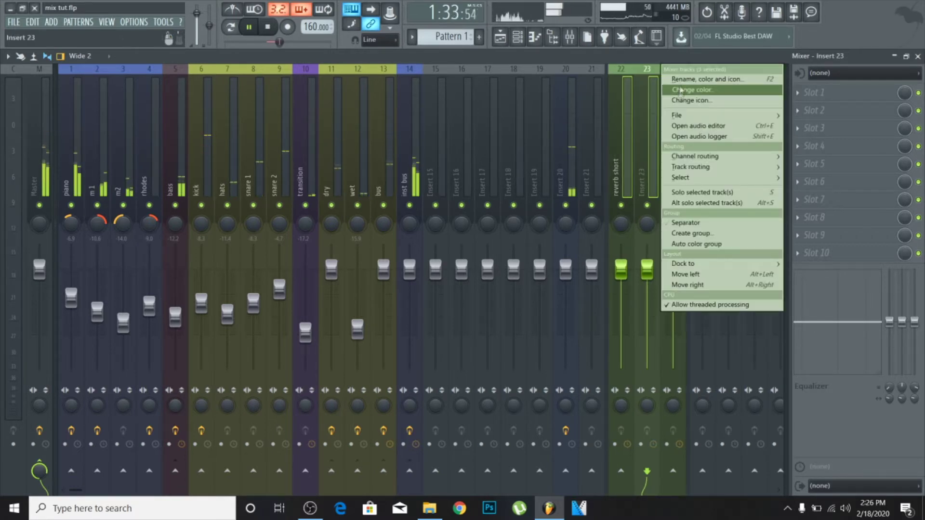
left_click(674, 78)
type("r lo")
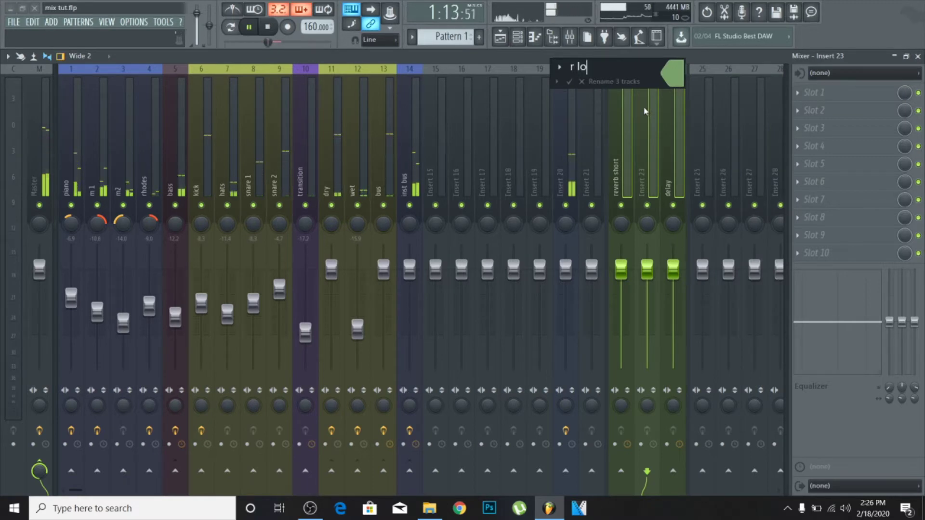
type("n")
key("Return")
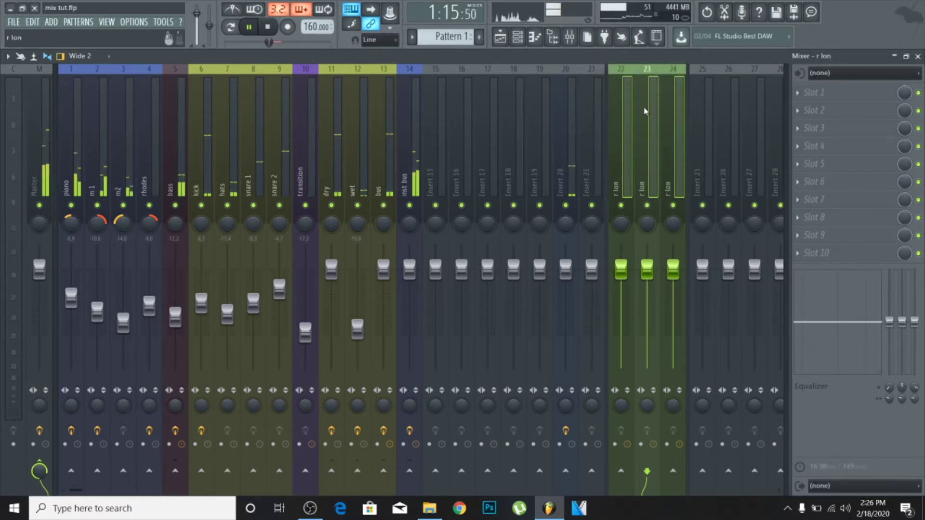
Step: Rename mixer track 22 alone as "r s"
left_click(647, 140)
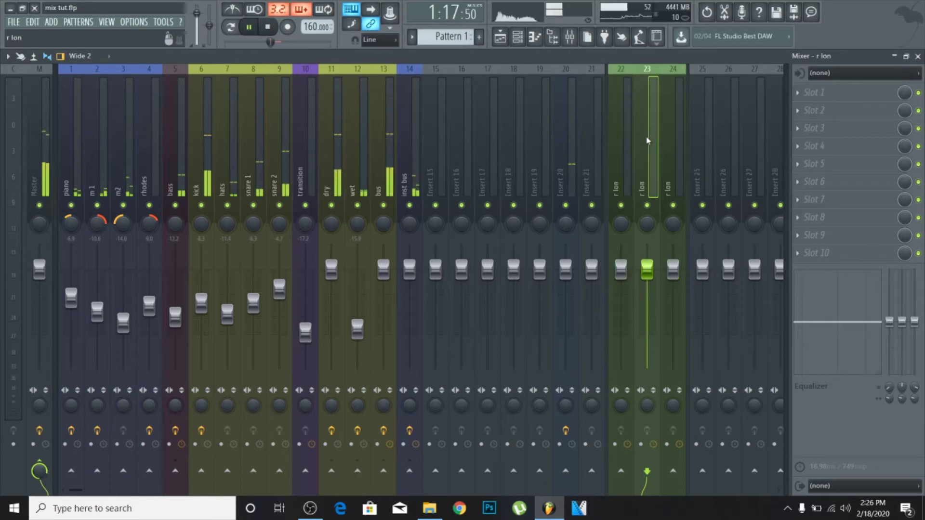
right_click(647, 141)
left_click(628, 128)
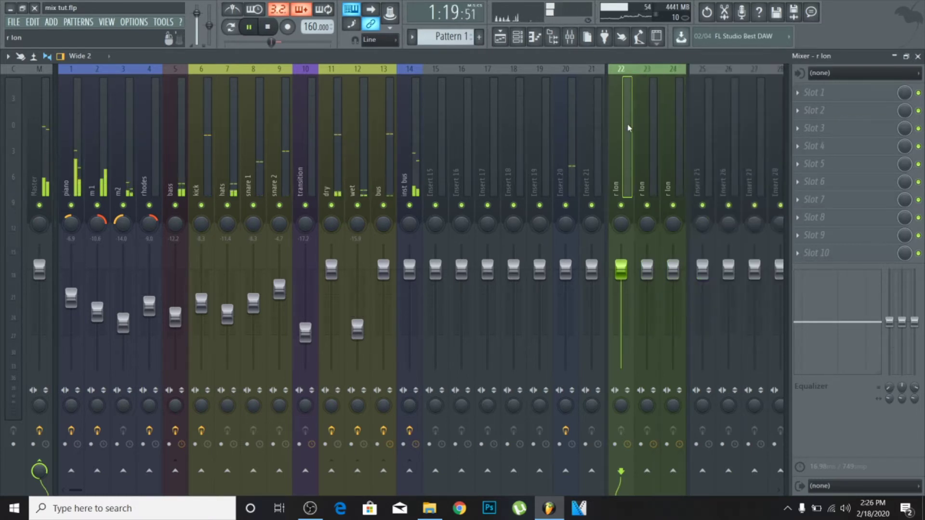
right_click(628, 128)
left_click(674, 79)
type("r s")
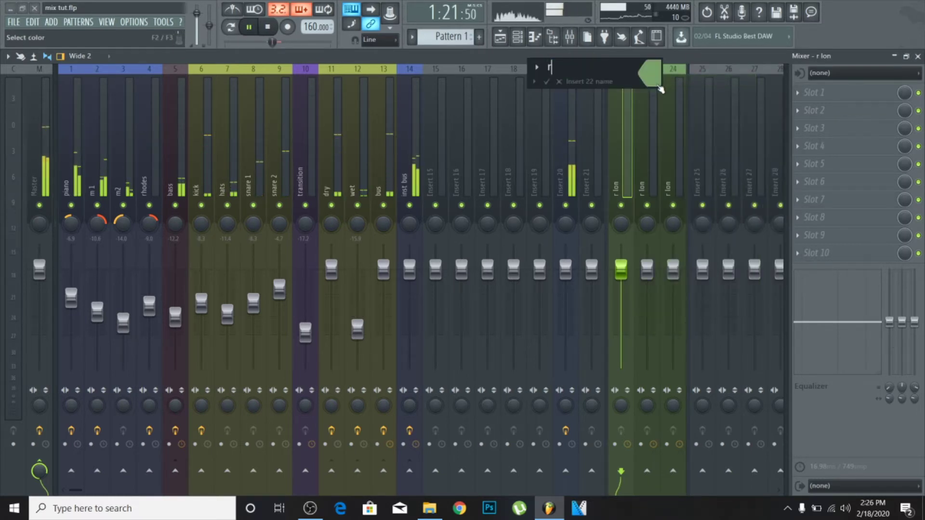
key("Return")
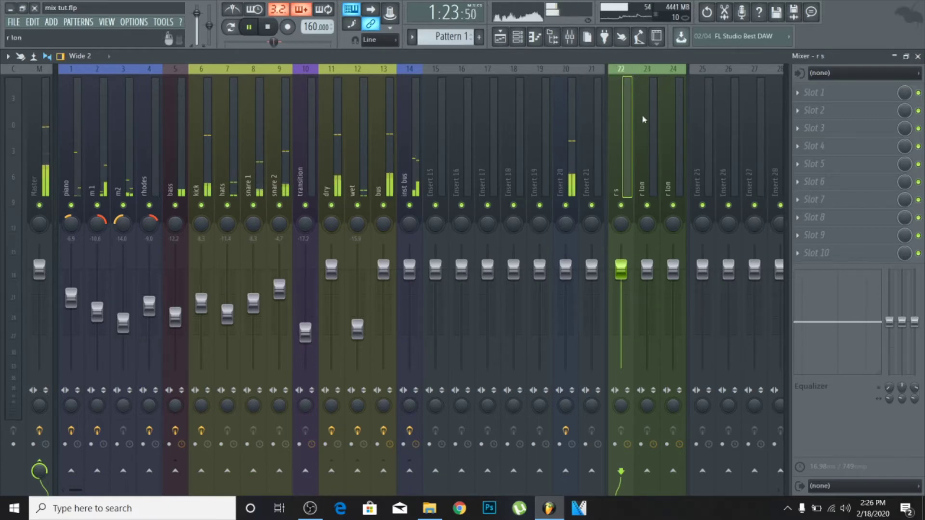
Step: Rename mixer track 24 as "delay"
left_click(647, 124)
left_click(675, 116)
right_click(675, 116)
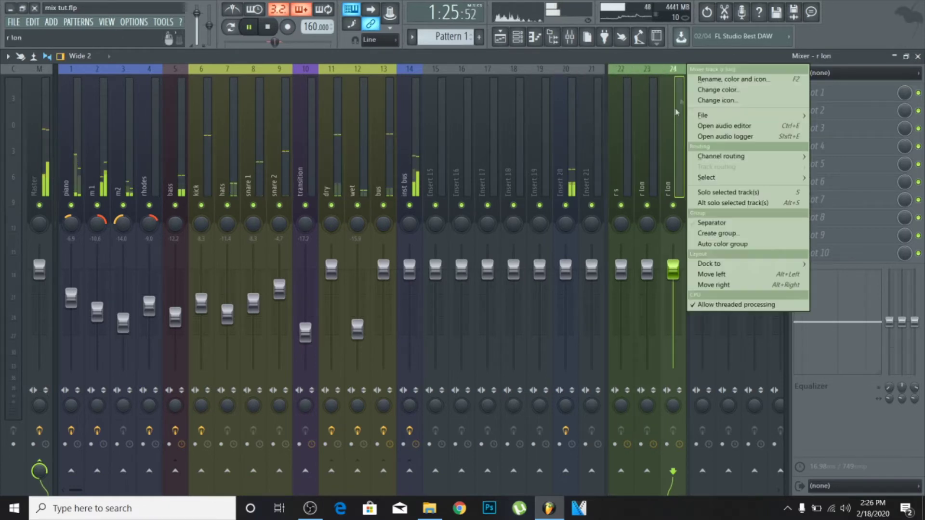
left_click(702, 80)
type("dela")
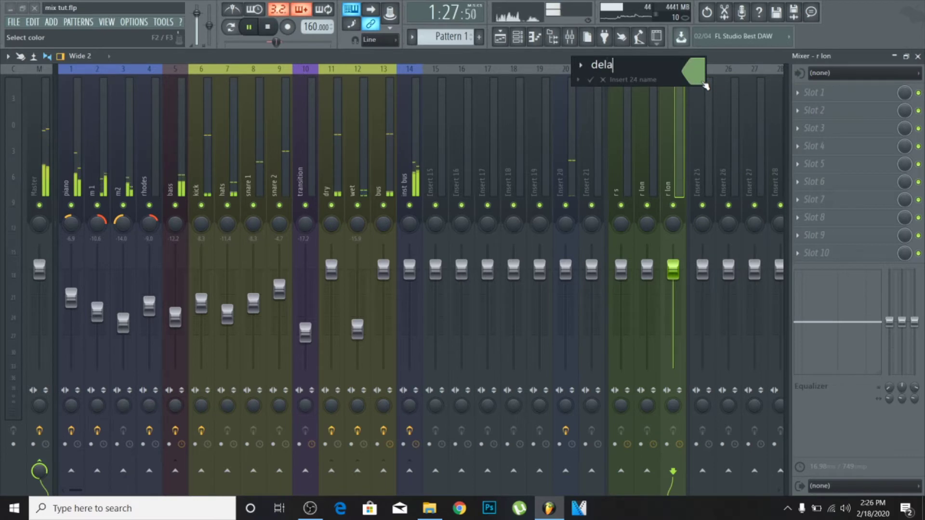
type("y")
key("Return")
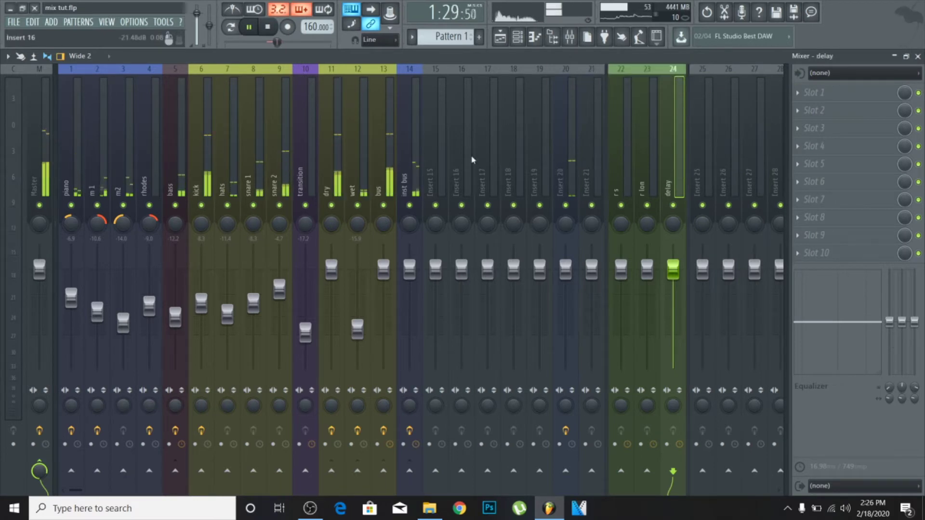
Step: Rename mixer track 22 as "reverb short"
right_click(618, 159)
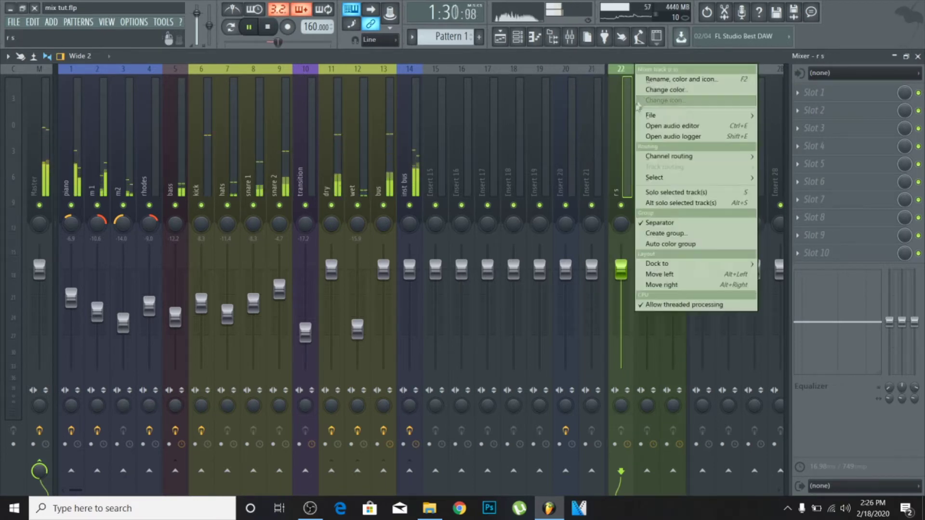
left_click(662, 84)
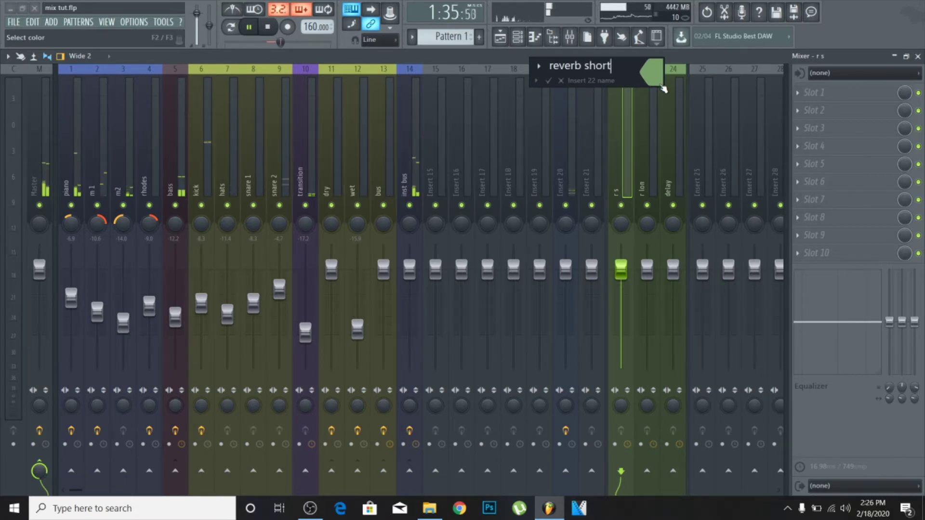
type("reverb short")
key("Return")
Step: Rename mixer track 23 as "reverb long"
right_click(656, 130)
left_click(674, 83)
type("reverb")
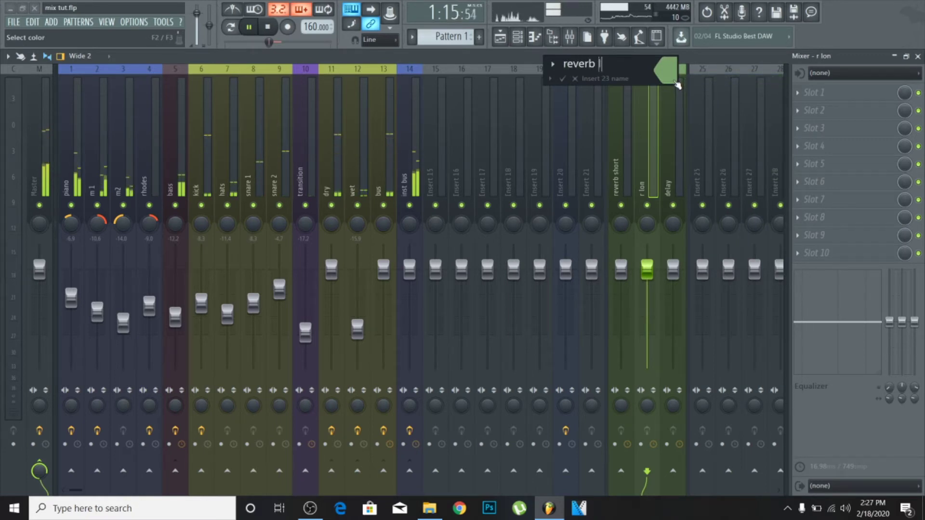
type(" long")
key("Return")
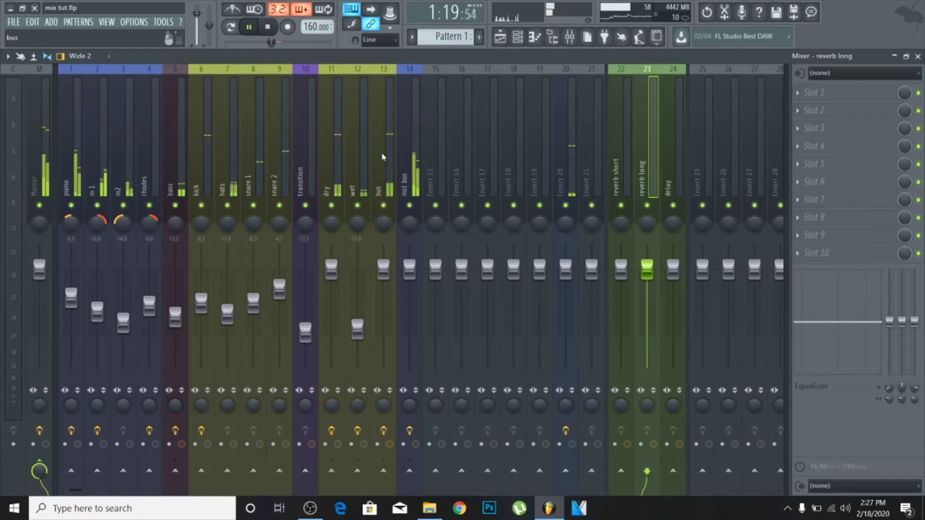
Step: Load Fruity Reeverb 2 into the first effect slot of both the reverb short and reverb long tracks
left_click(617, 149)
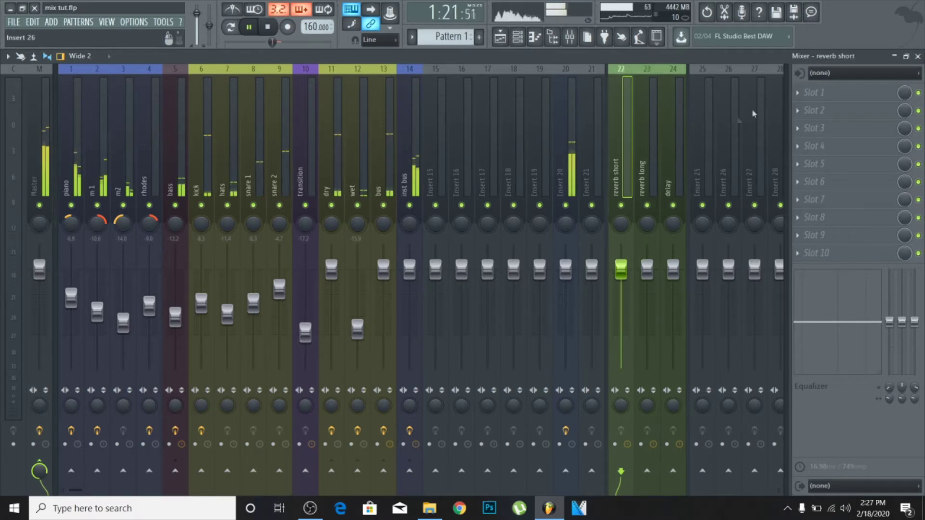
left_click(818, 97)
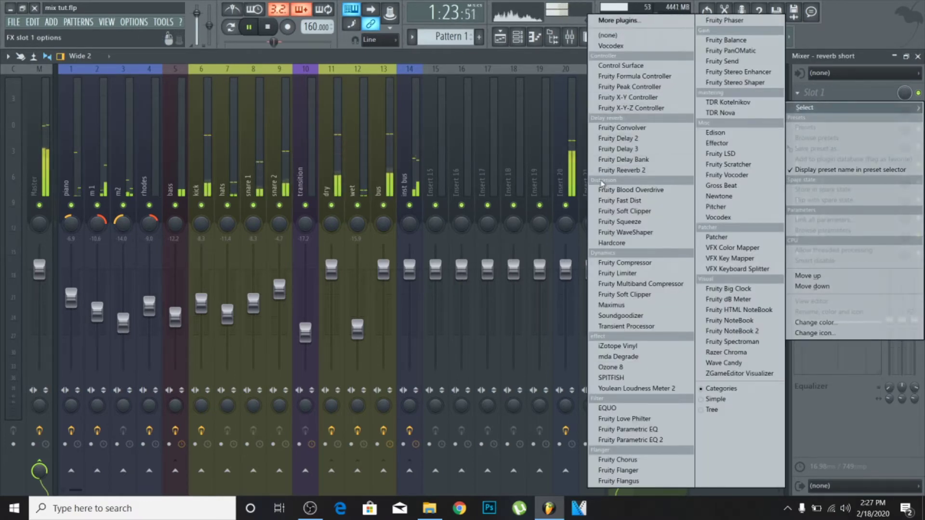
left_click(620, 170)
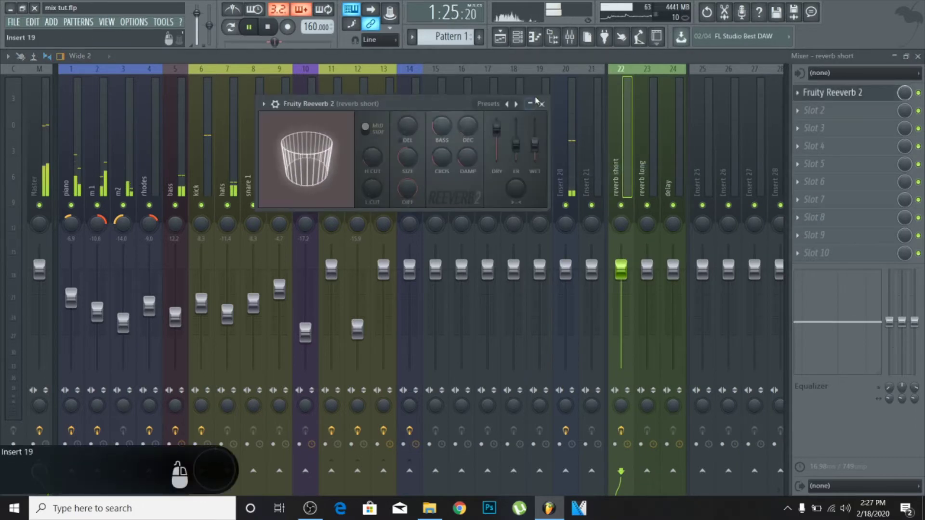
left_click(541, 103)
left_click(640, 144)
left_click(817, 92)
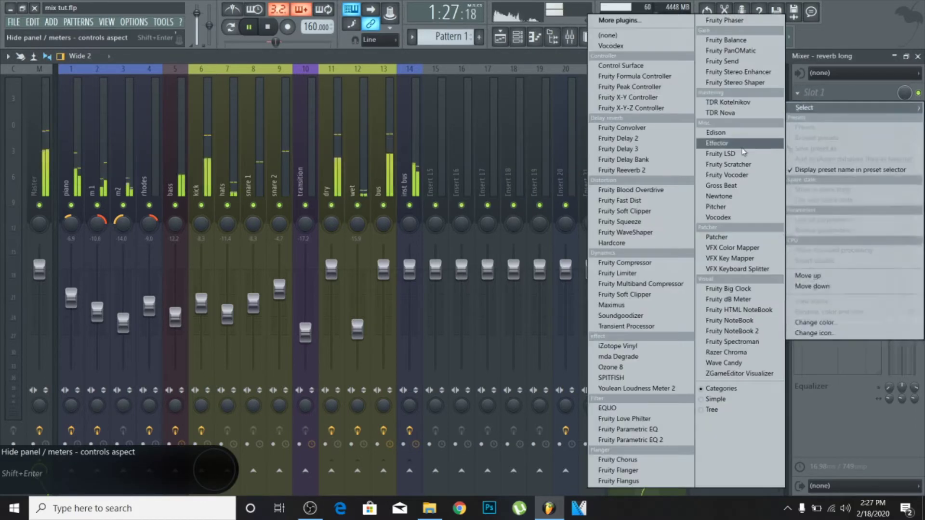
left_click(620, 170)
Step: Load Fruity Delay 3 into the first effect slot of the delay track, close its window and stop playback
left_click(667, 145)
left_click(813, 94)
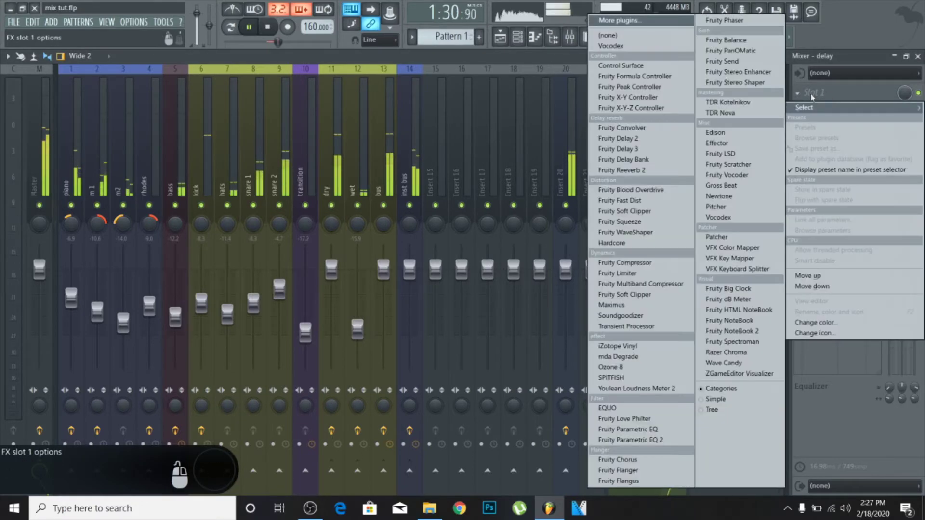
left_click(619, 148)
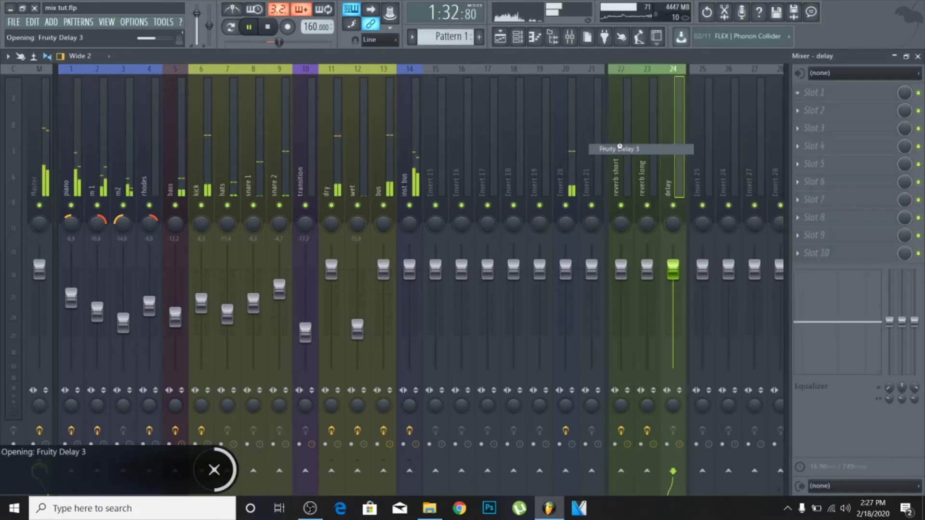
left_click(483, 133)
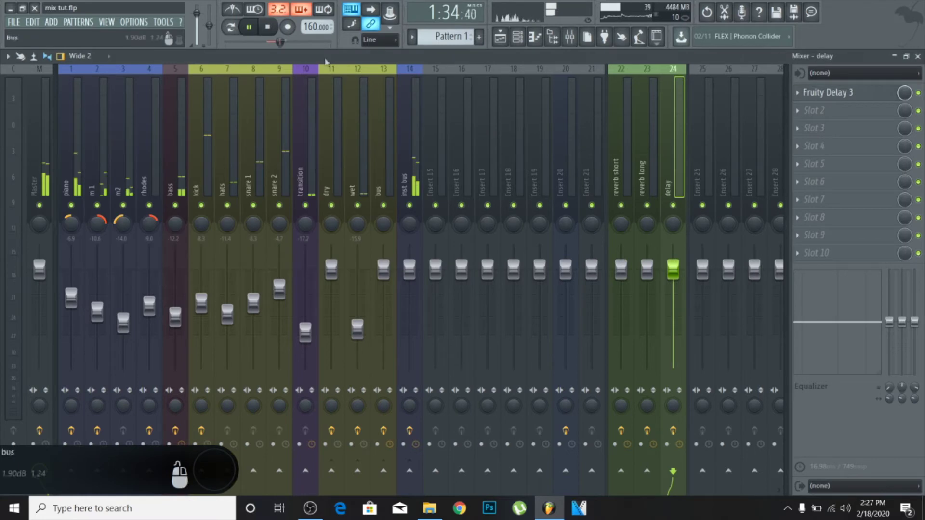
left_click(270, 28)
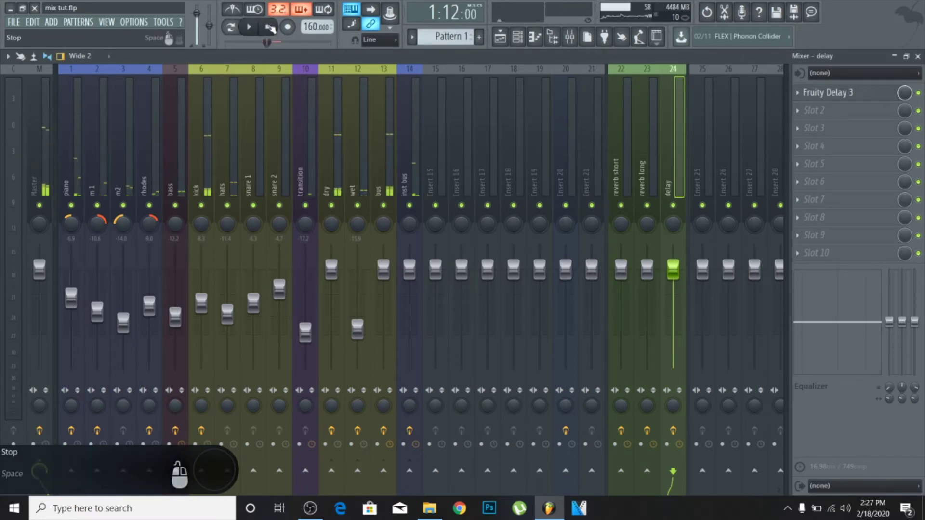
Step: In the reverb short track's Fruity Reeverb 2, bring the dry level all the way down and the wet level up to maximum
left_click(626, 163)
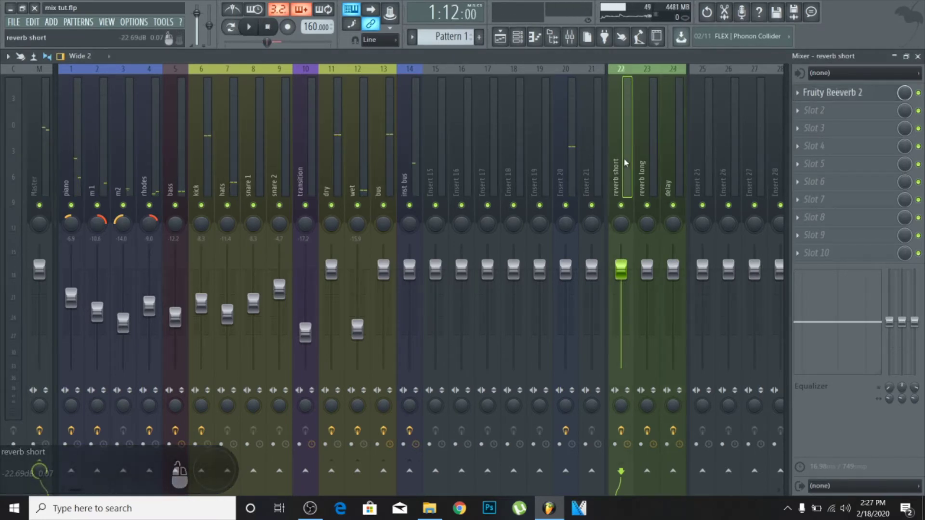
left_click(832, 93)
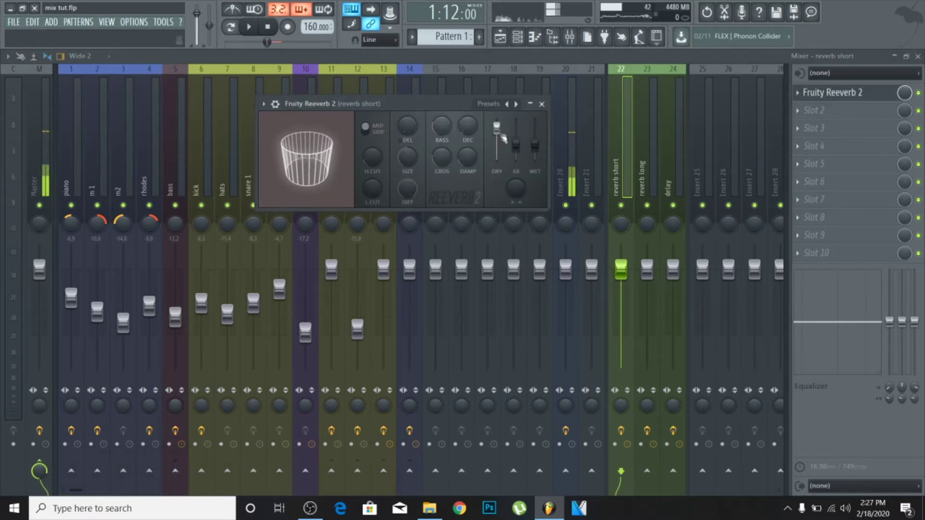
left_click_drag(497, 128, 535, 120)
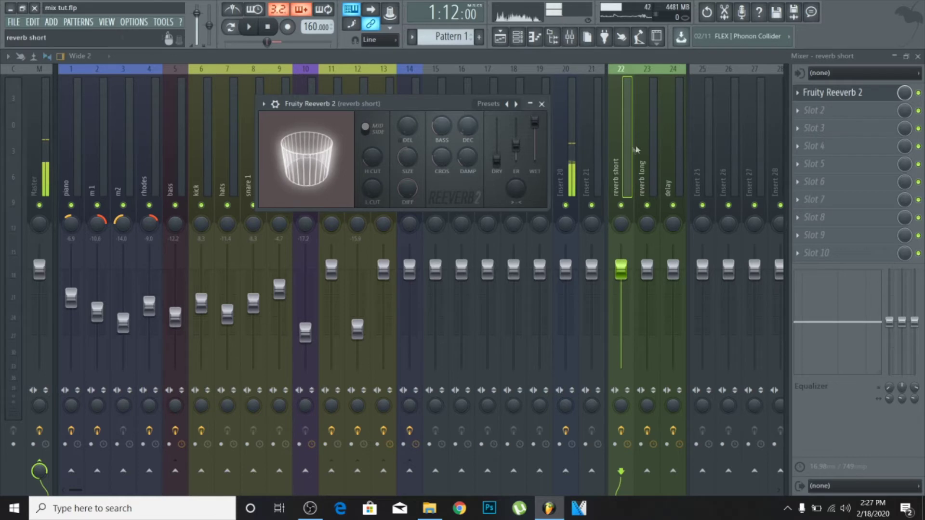
Step: Adjust the low cut frequency of the reverb short track's Fruity Reeverb 2
left_click(376, 192)
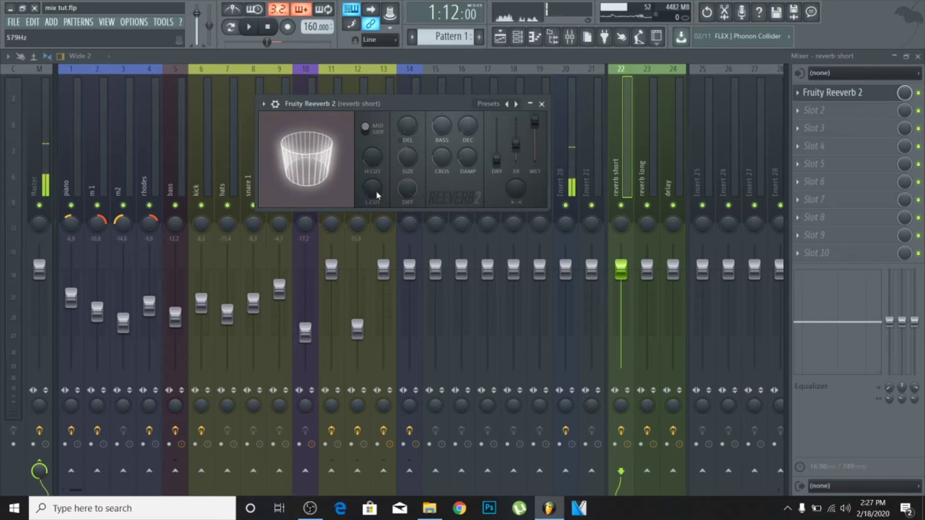
left_click_drag(372, 187, 371, 185)
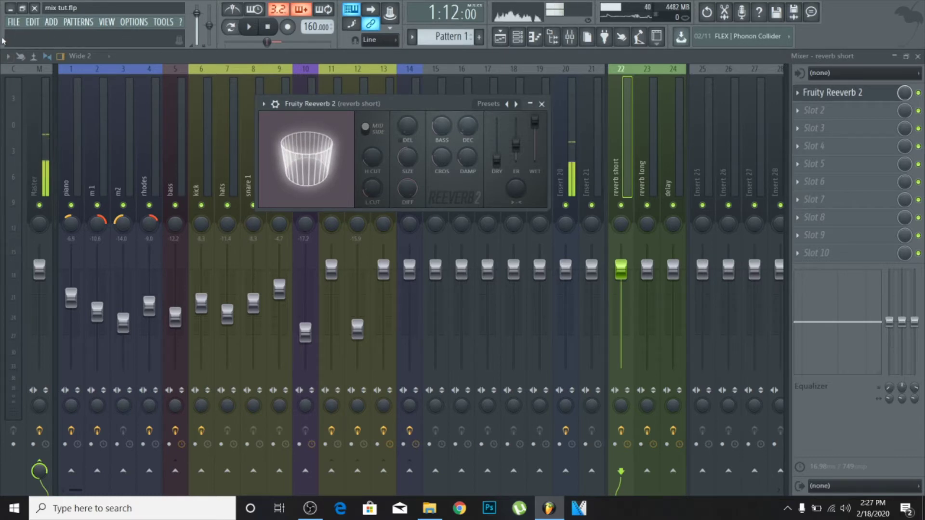
left_click_drag(372, 188, 372, 190)
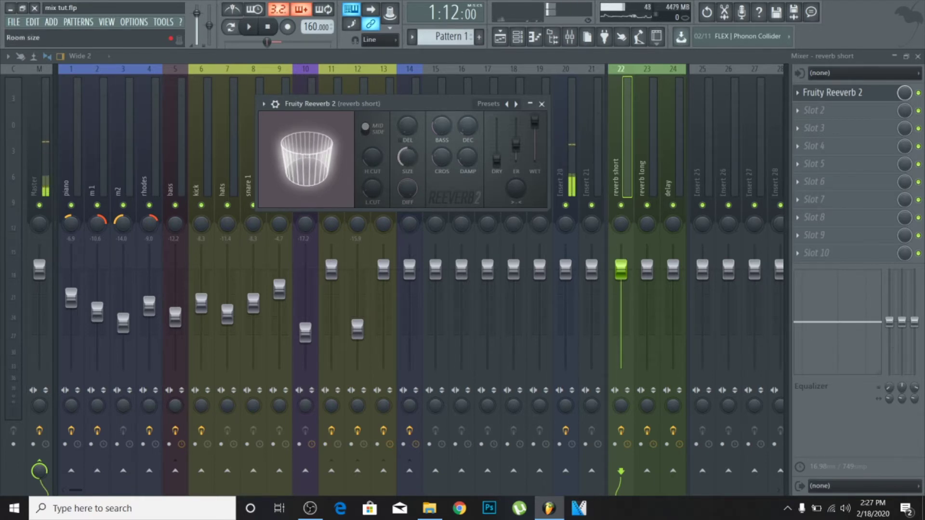
Step: Increase the room size and adjust the predelay of the short reverb, and move its plugin window aside
left_click_drag(408, 158, 409, 124)
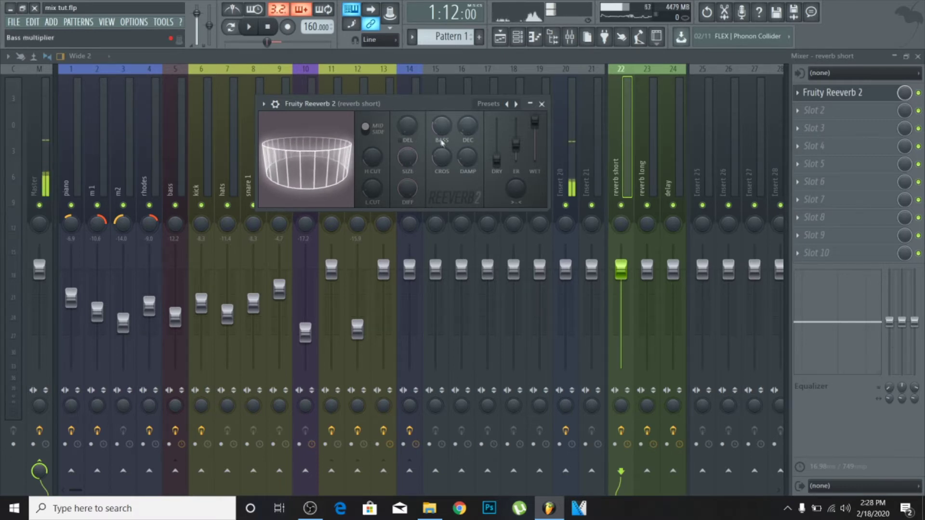
left_click_drag(407, 130, 407, 123)
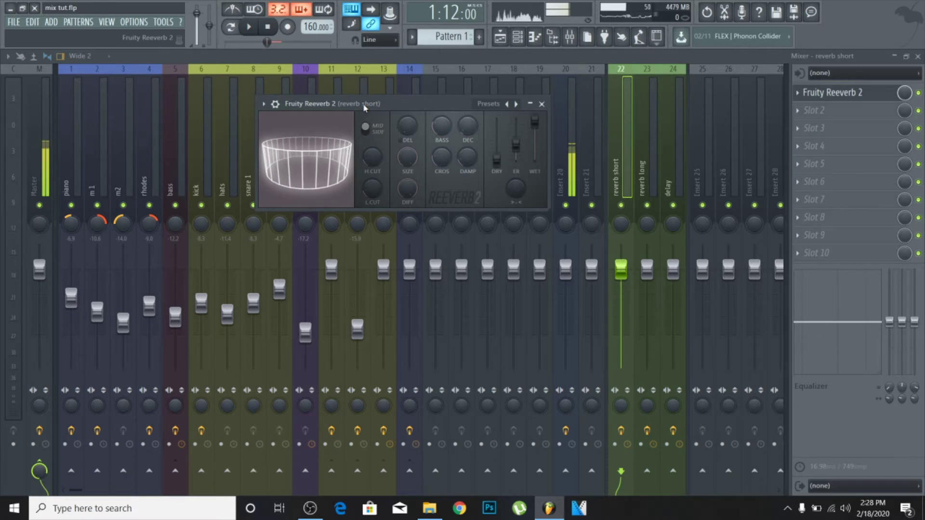
left_click_drag(363, 103, 428, 114)
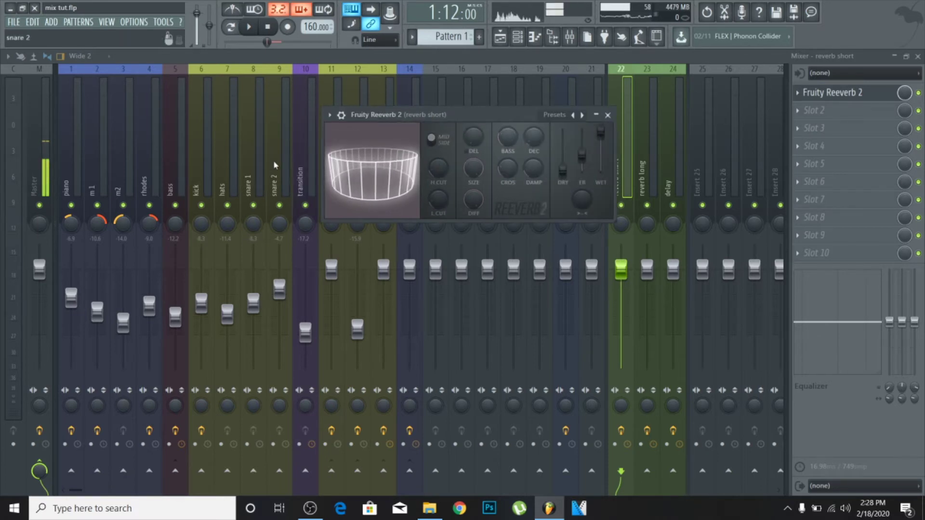
Step: Solo the snare 1 track and re-enable Insert 20, reverb short, reverb long and delay alongside it
left_click(251, 162)
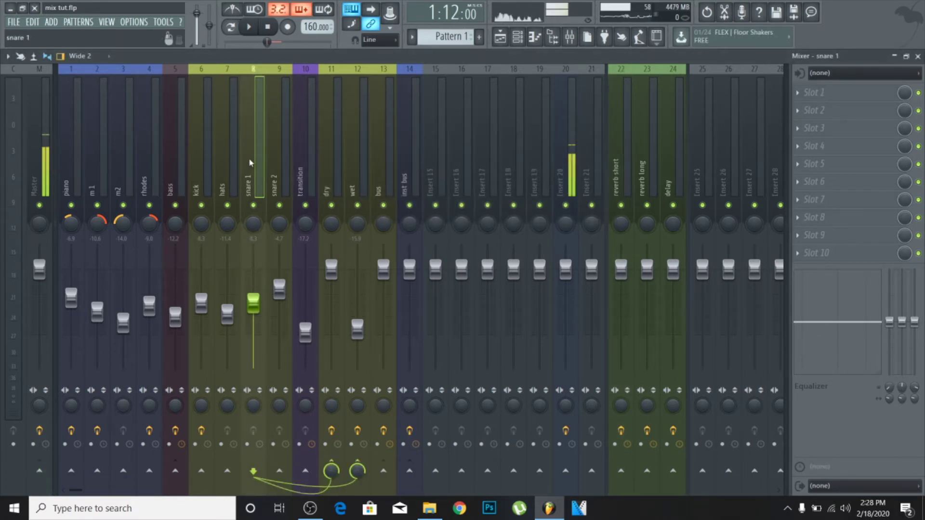
right_click(254, 205)
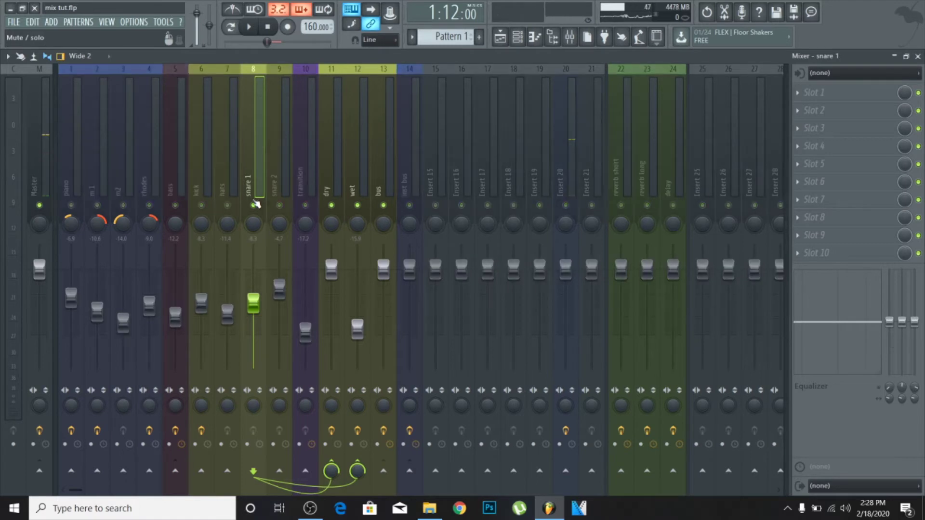
left_click(566, 206)
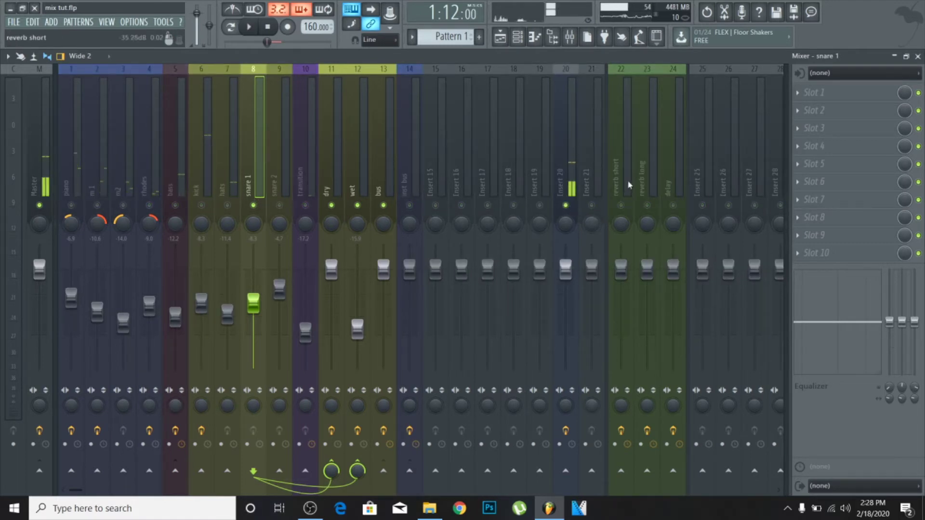
left_click(621, 205)
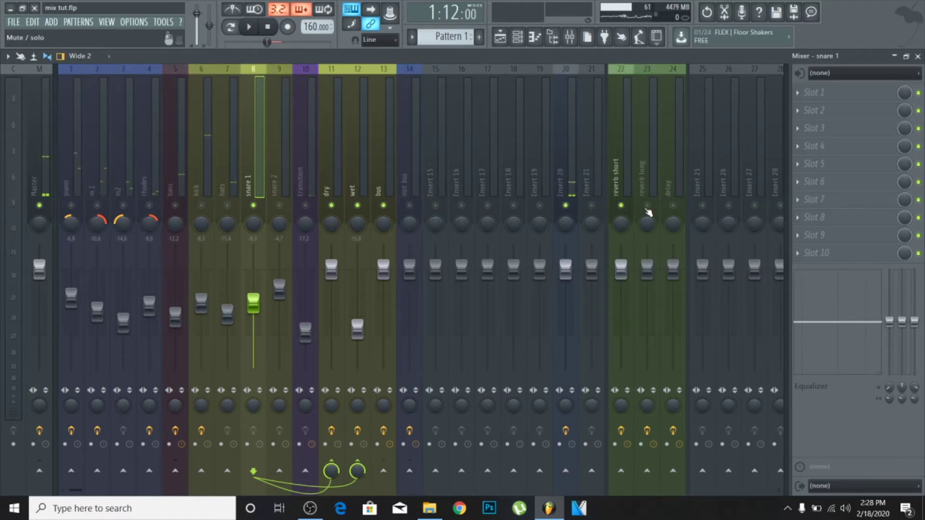
left_click(647, 205)
left_click(673, 205)
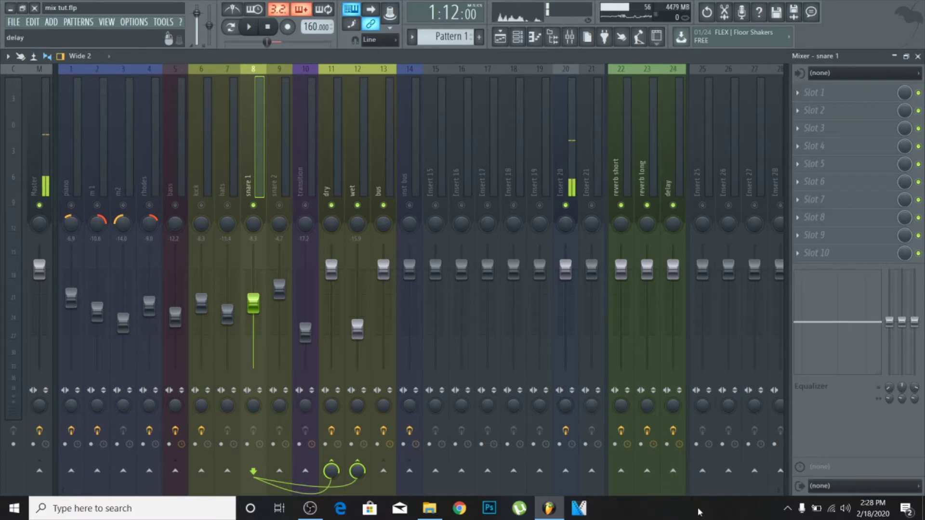
Step: Send snare 1 to the reverb short track, audition it briefly and open that track's Fruity Reeverb 2
left_click(621, 470)
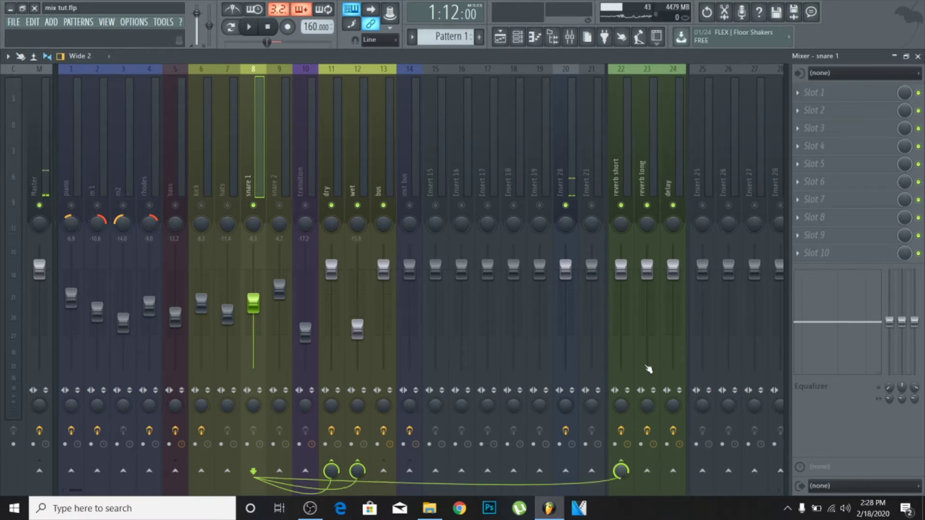
left_click(629, 164)
key("space")
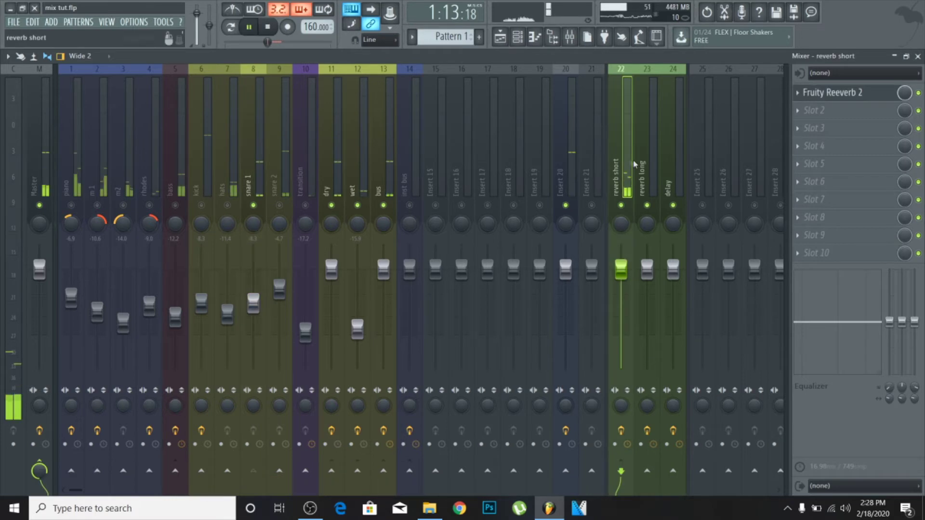
key("space")
left_click(838, 96)
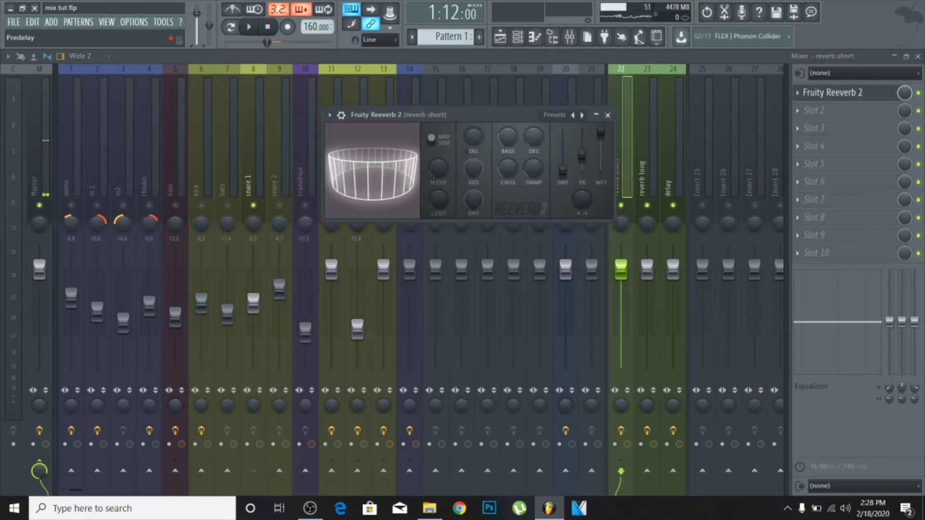
Step: Try a predelay of 341 ms on the short reverb and play the beat to judge the snare
left_click_drag(473, 137, 473, 118)
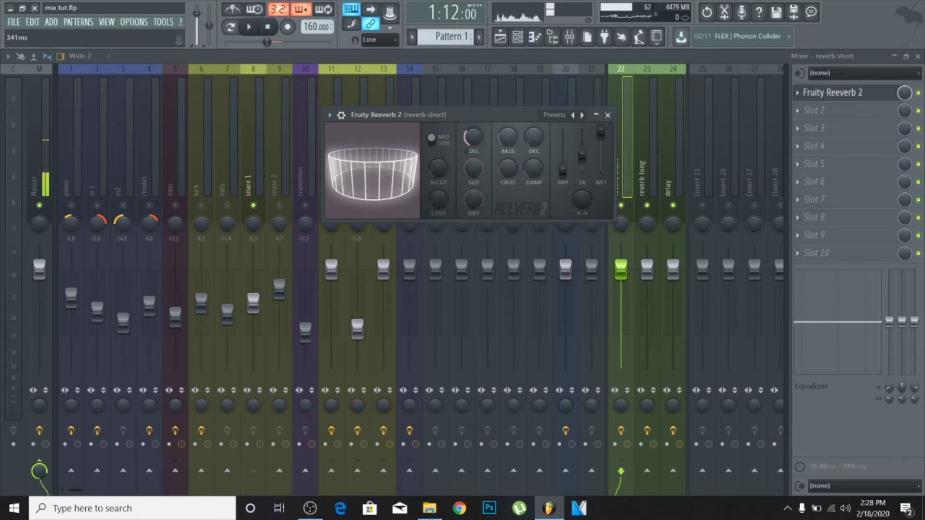
key("space")
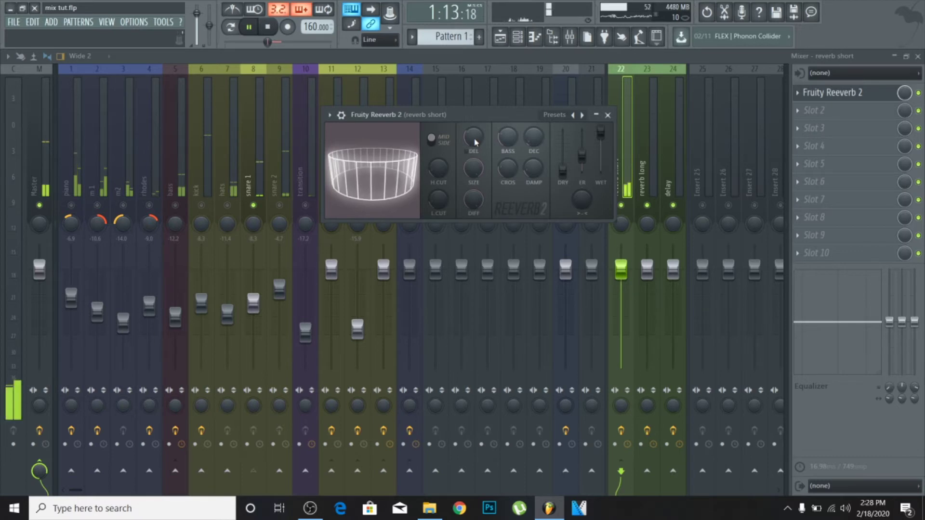
key("space")
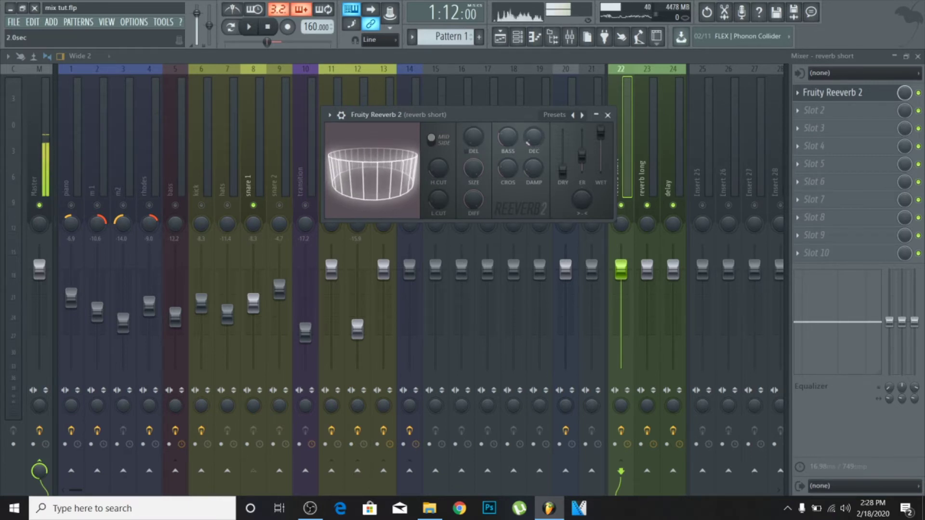
Step: Audition the snare through the short reverb and adjust the reverb's decay time
key("space")
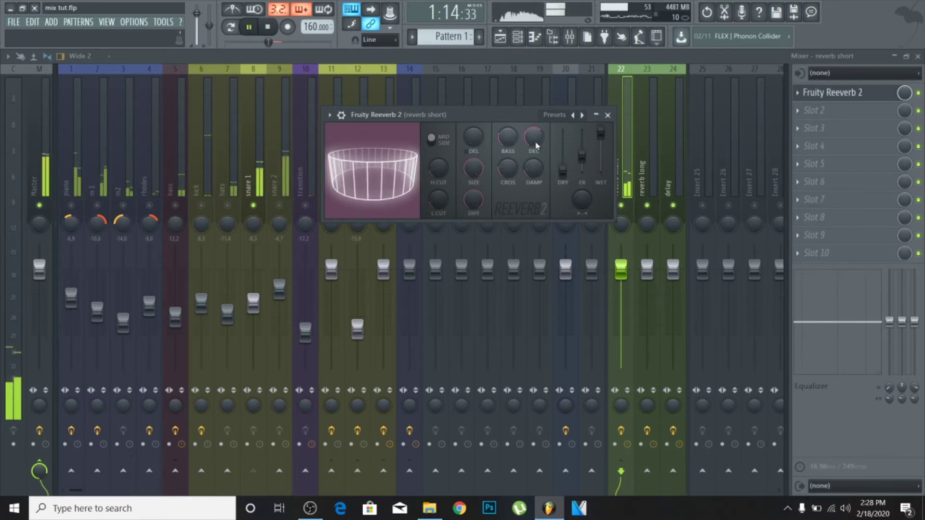
key("space")
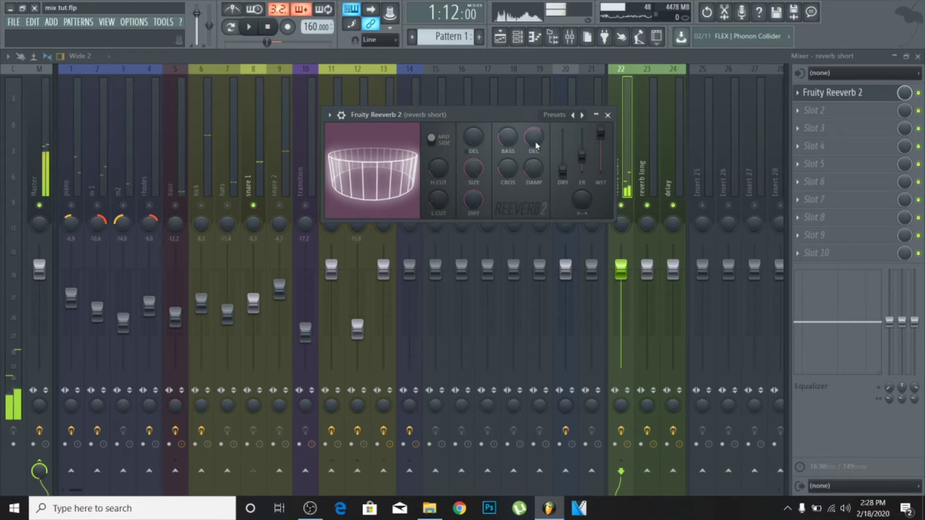
left_click_drag(534, 137, 536, 145)
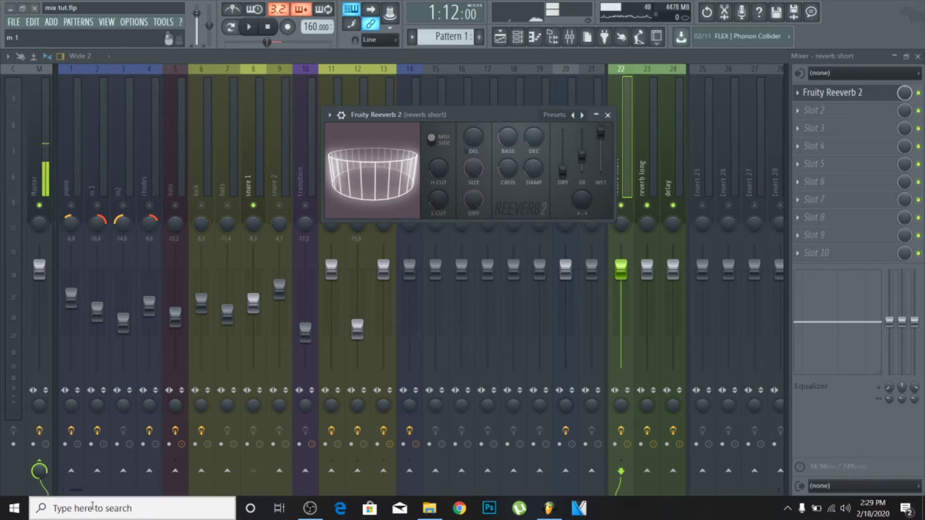
Step: Switch to the Windows Calculator and enter 60000 to begin a timing calculation
left_click(144, 512)
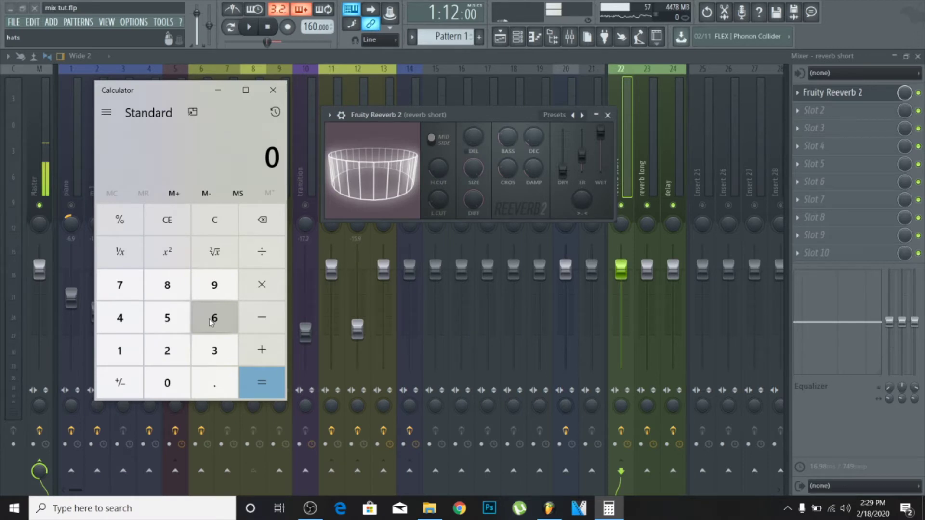
left_click(209, 318)
double_click(178, 381)
double_click(178, 381)
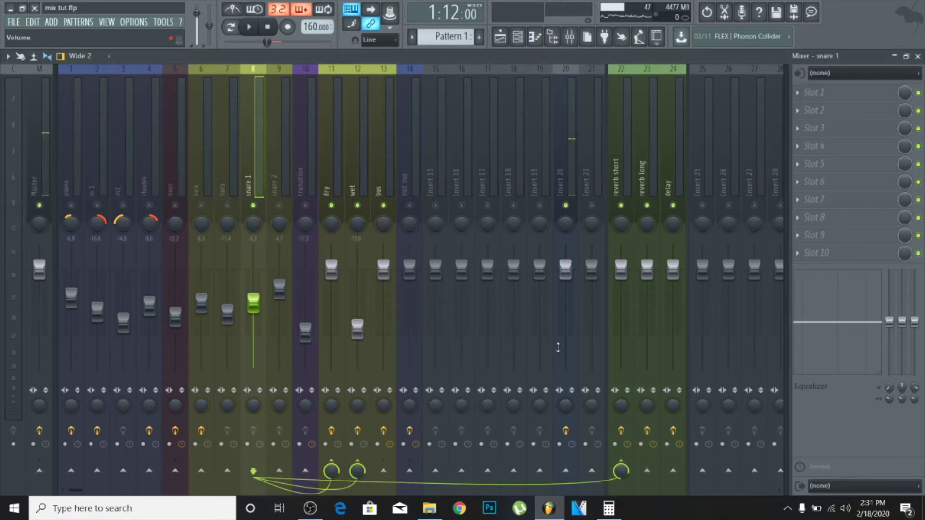
Step: Remove the send from snare 1 to reverb short and enable a send from hats to delay
left_click(621, 471)
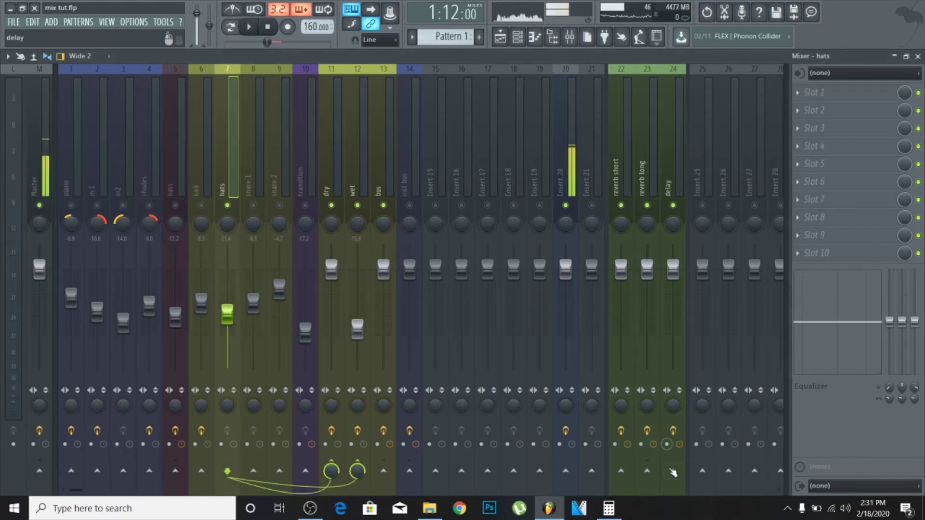
left_click(673, 471)
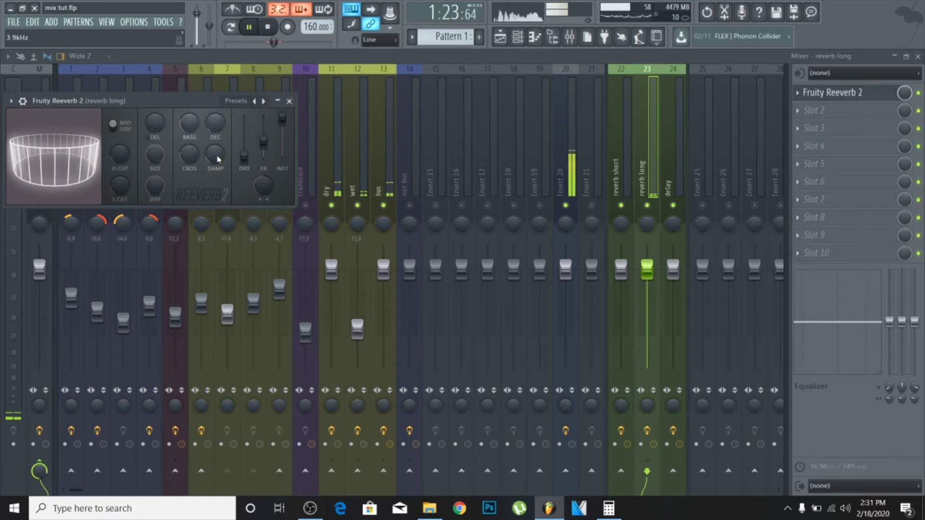
Step: Adjust the damping of the reverb long track's Fruity Reeverb 2 by ear during playback, trying 2.0 kHz and 5.9 kHz
left_click_drag(218, 159, 217, 166)
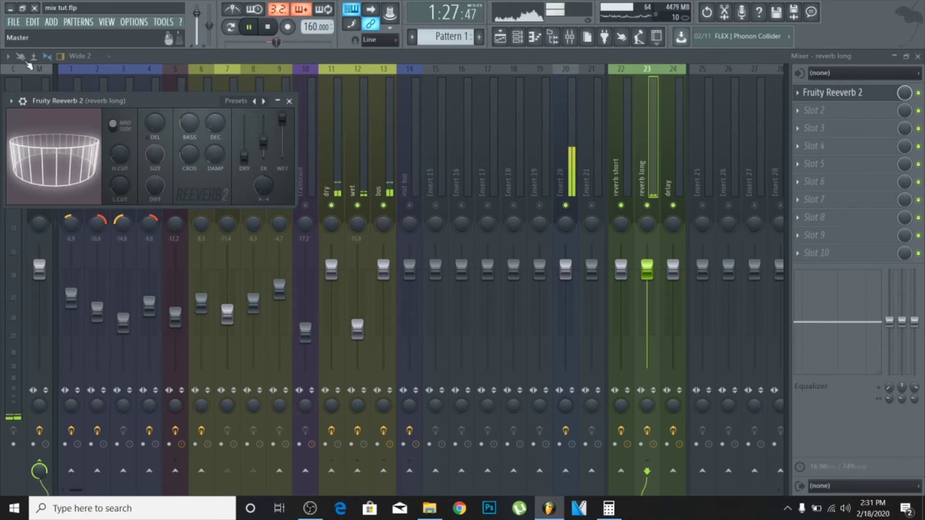
left_click_drag(216, 155, 215, 164)
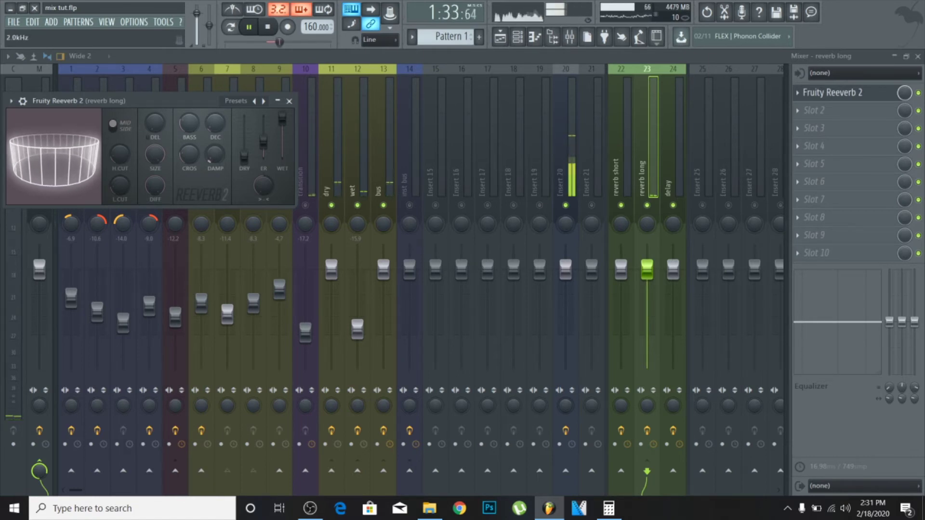
left_click_drag(216, 164, 216, 151)
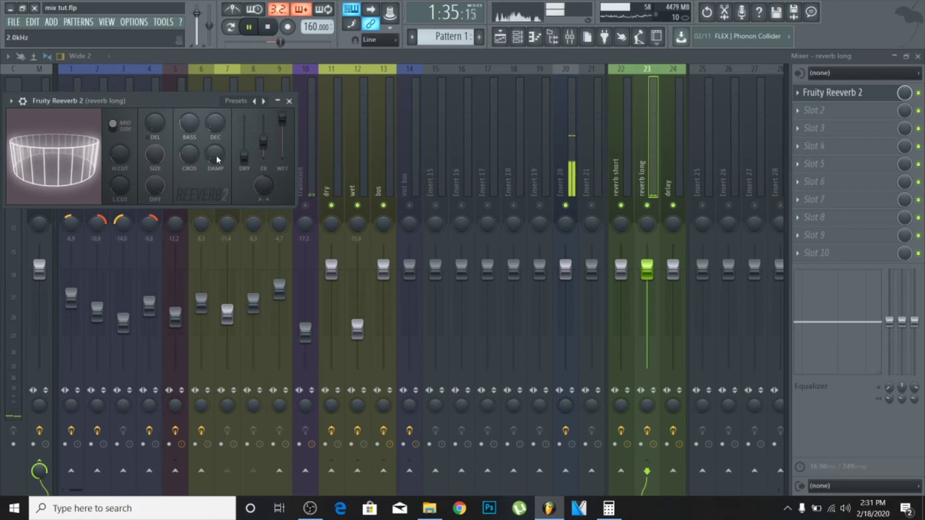
key("space")
key("space")
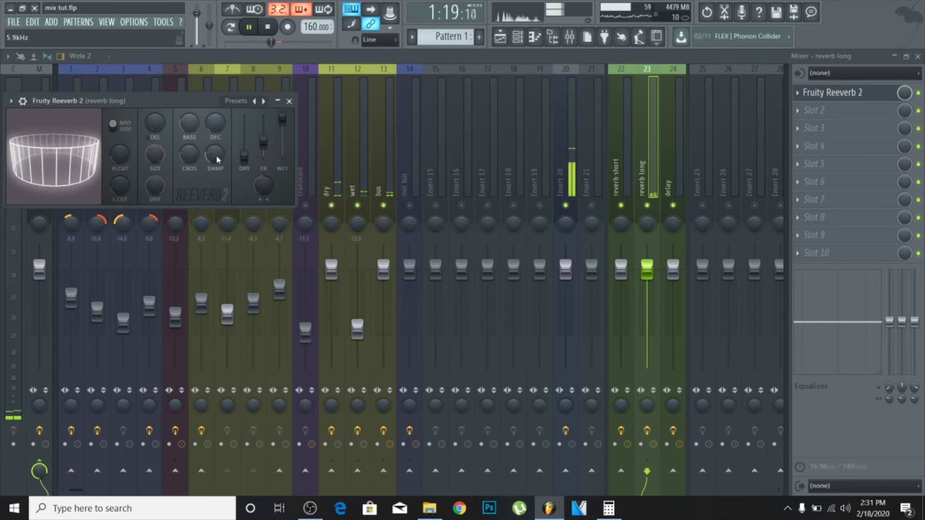
left_click_drag(216, 154, 216, 165)
key("space")
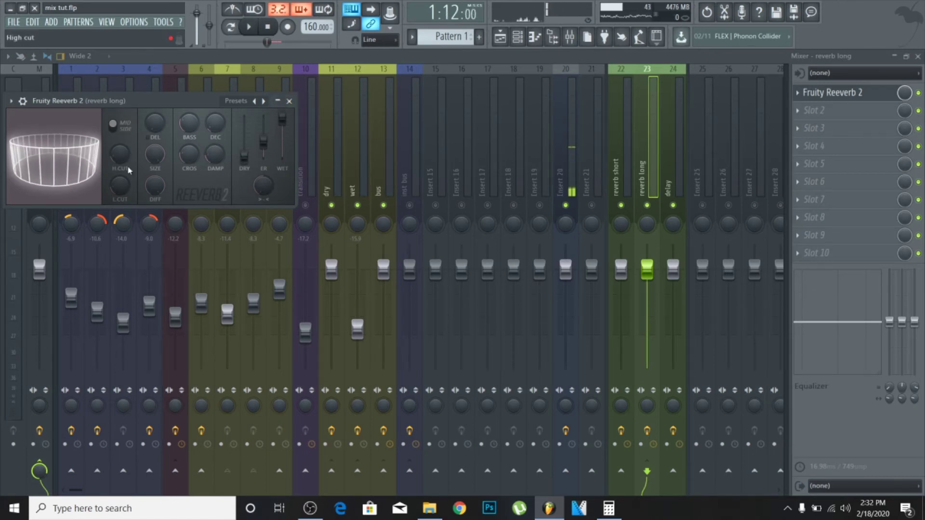
Step: Audition the long reverb once more, close its plugin window and stop playback
key("space")
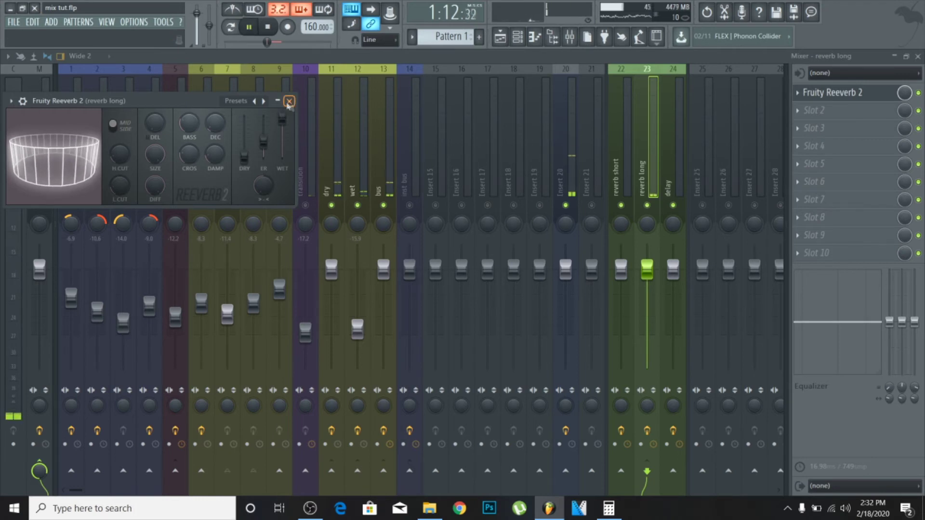
left_click(289, 101)
key("space")
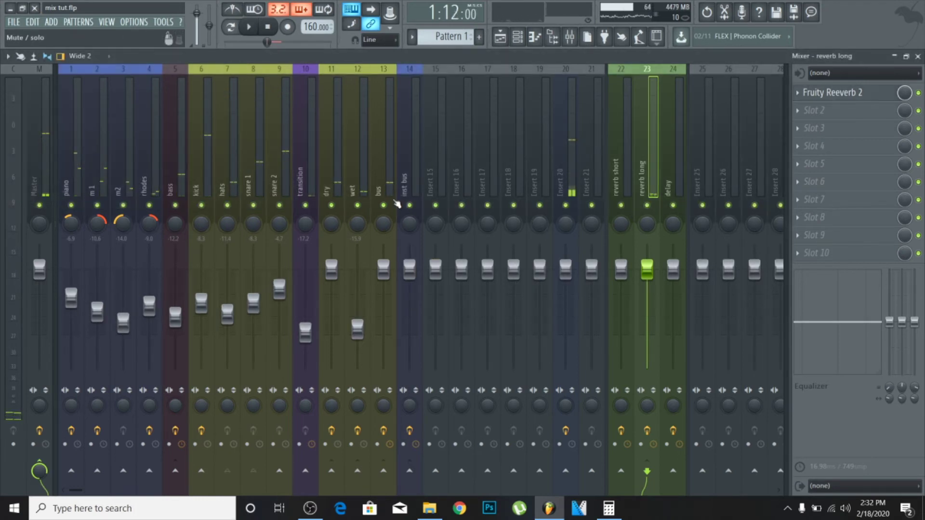
Step: Solo snare 1, replace its send to reverb long with one to the delay track, and unmute the delay track
right_click(253, 205)
left_click(256, 176)
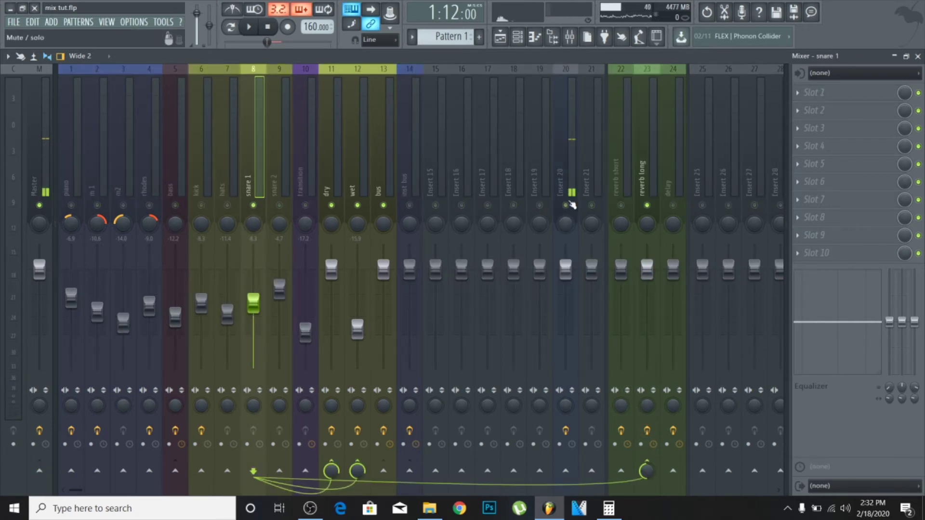
left_click(647, 462)
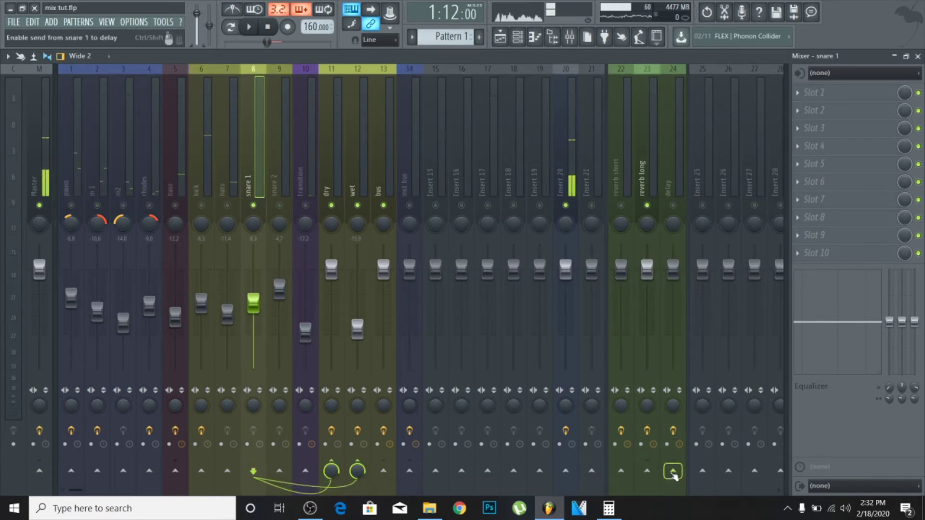
left_click(673, 474)
left_click(677, 207)
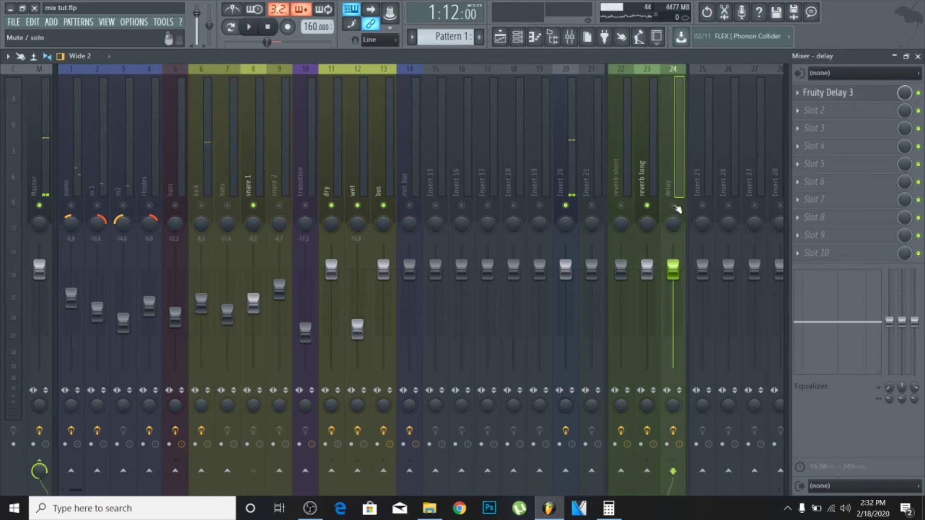
left_click(254, 179)
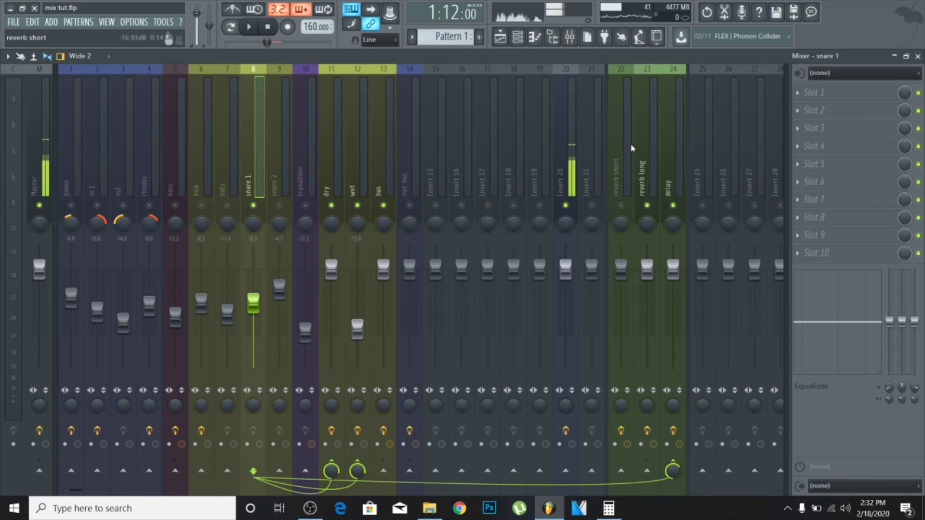
Step: In the delay track's Fruity Delay 3, try a delay time of 2:0 and raise it again
left_click(676, 169)
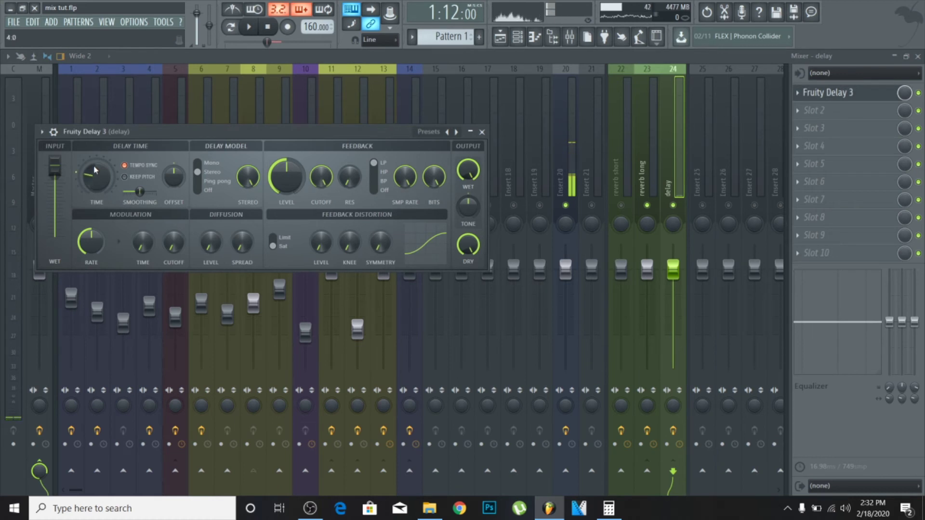
left_click_drag(78, 182, 80, 185)
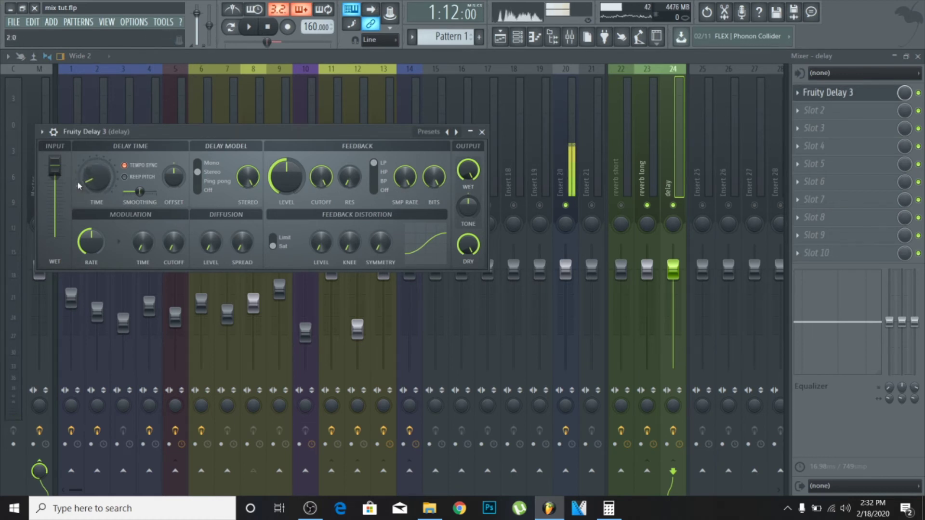
scroll(80, 186, "up", 6)
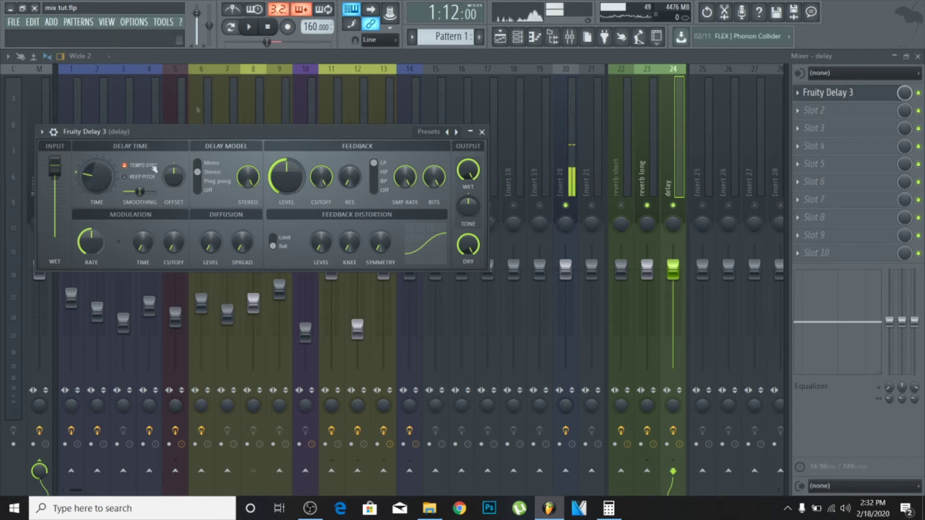
Step: Enable Keep Pitch in Fruity Delay 3 and lower the delay time's R/L offset
left_click(129, 177)
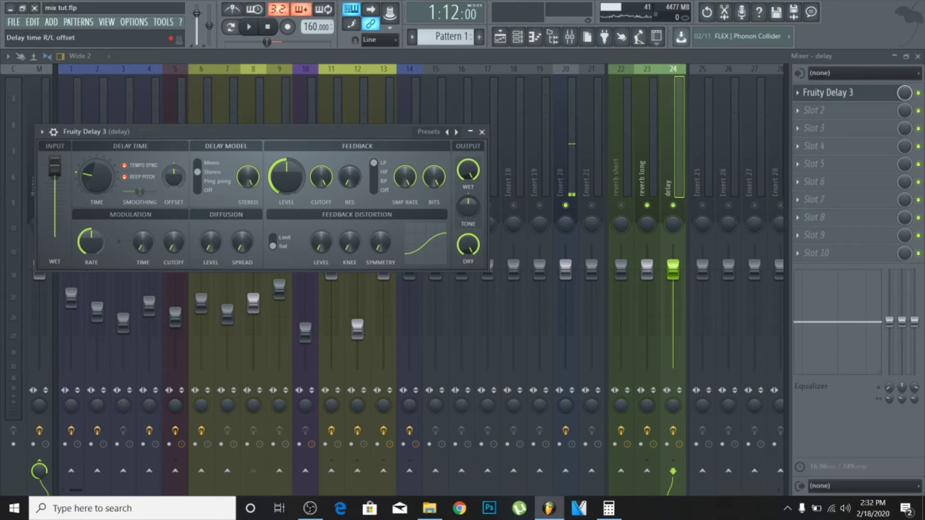
left_click_drag(177, 179, 177, 207)
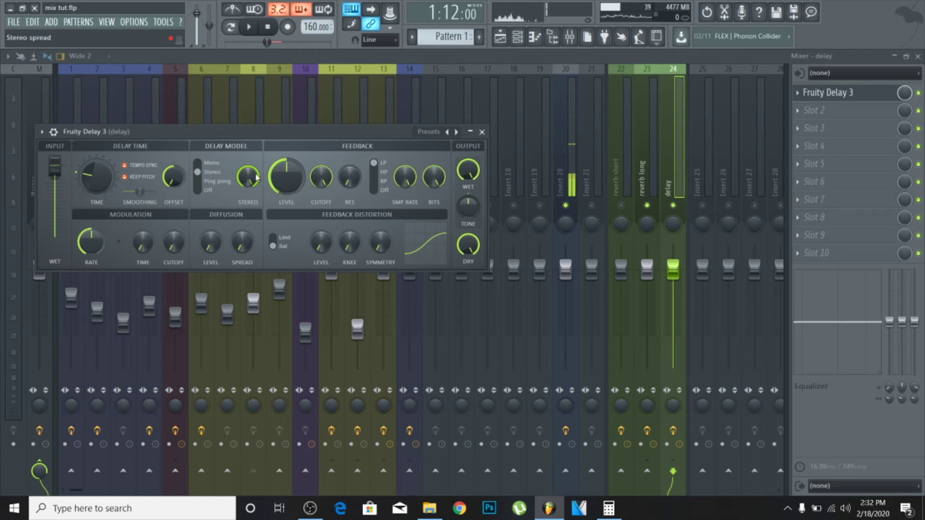
Step: Raise the feedback level of Fruity Delay 3 to 100%
left_click_drag(286, 179, 286, 181)
scroll(286, 181, "up", 5)
scroll(286, 181, "up", 2)
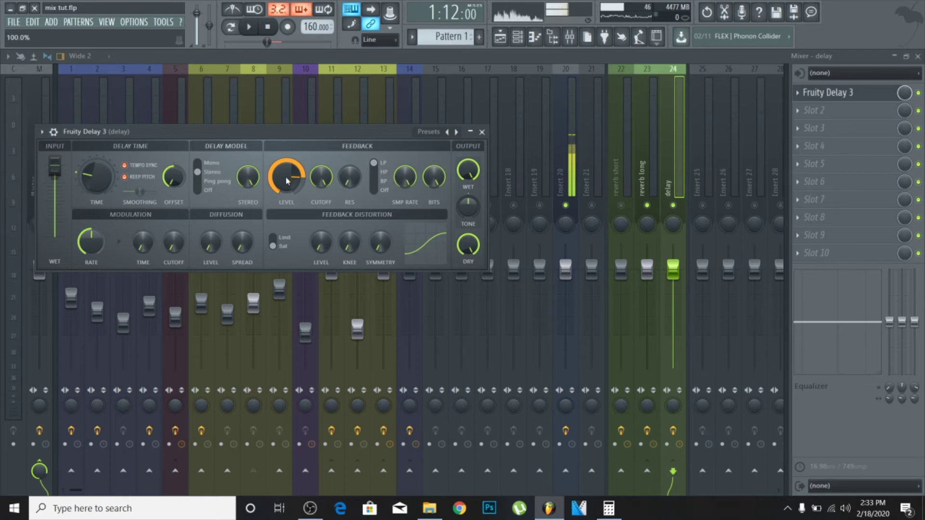
Step: Lower the feedback level of Fruity Delay 3 nearly to minimum, turn its dry output fully down, and close the plugin
key("space")
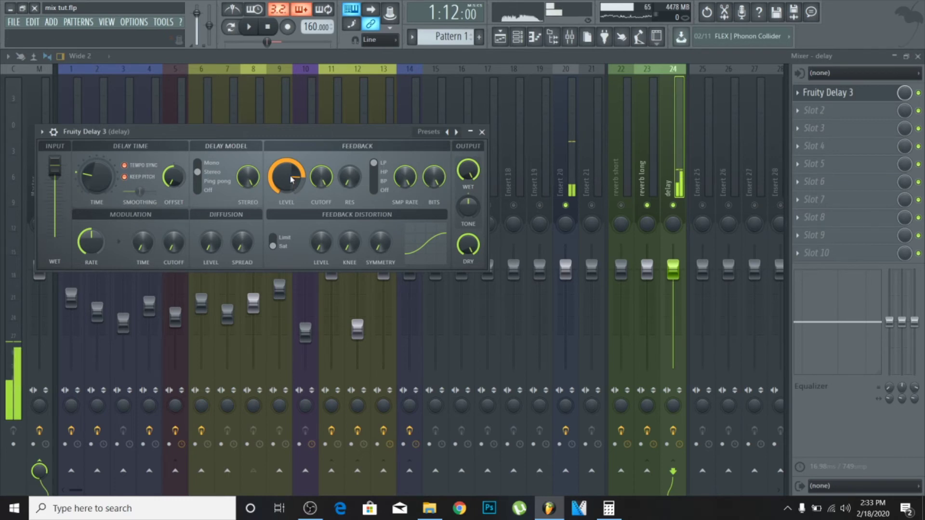
left_click_drag(288, 178, 288, 174)
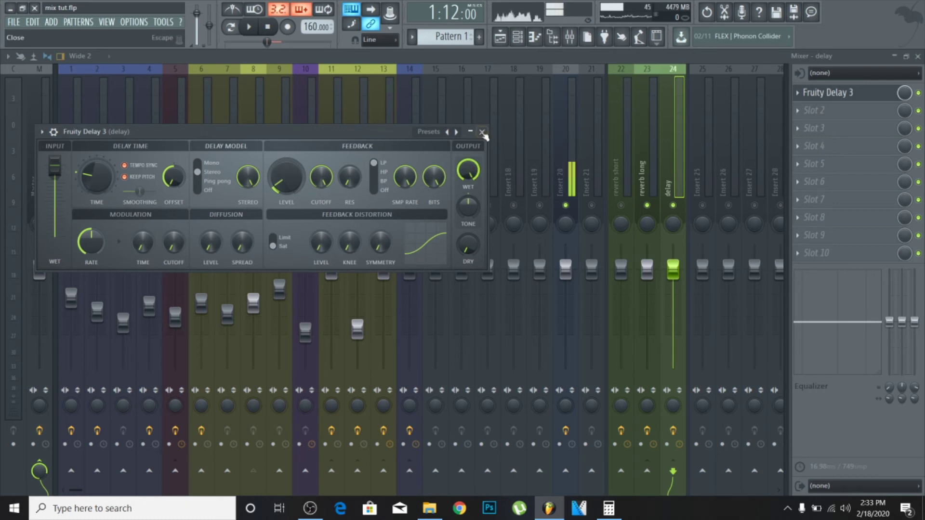
left_click(481, 132)
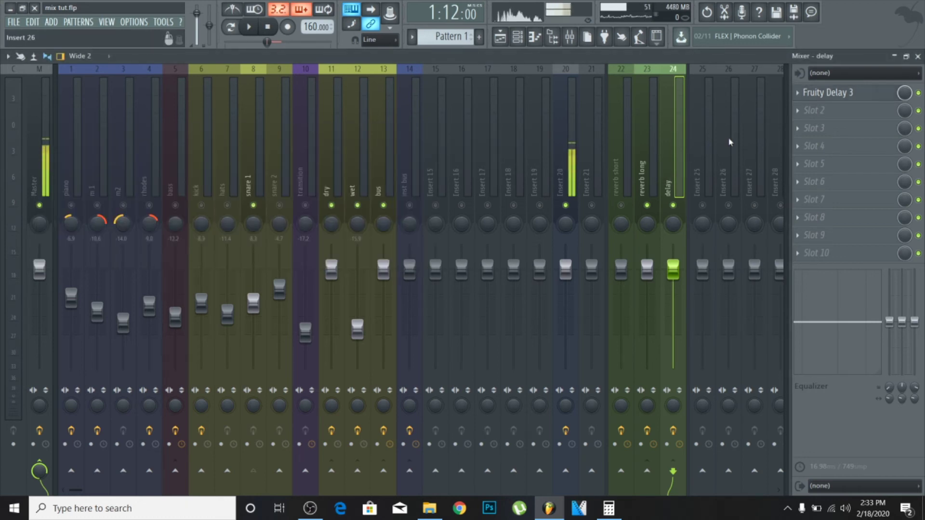
Step: End the solo so that all mixer tracks play, and remove snare 1's send to the delay track
left_click(405, 190)
right_click(407, 204)
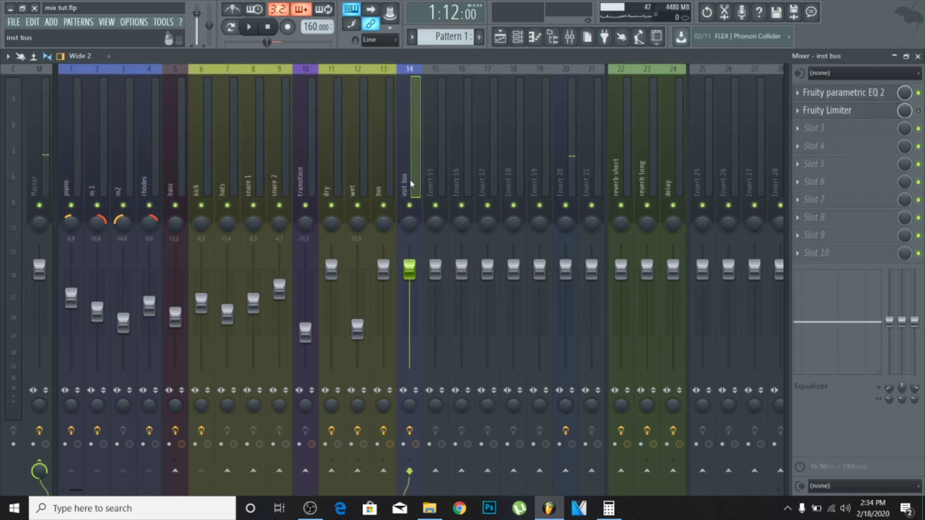
left_click(254, 182)
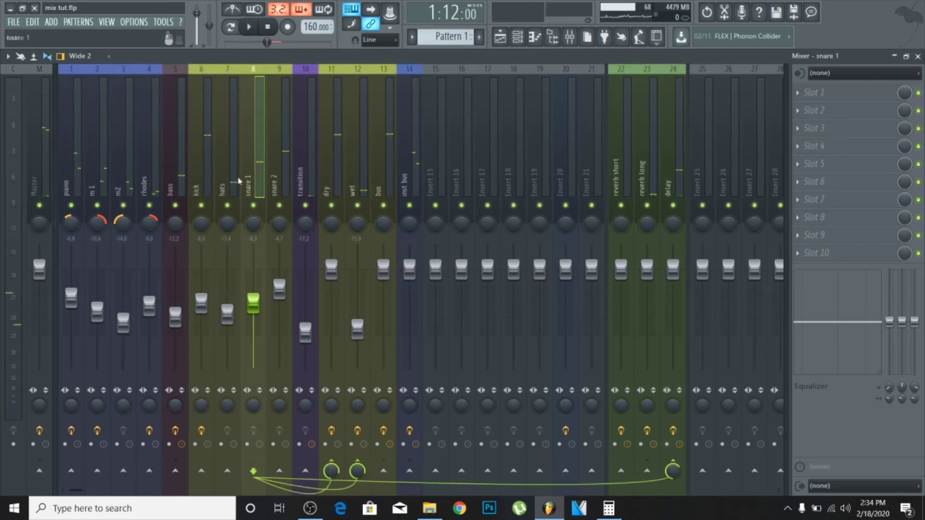
left_click(239, 181)
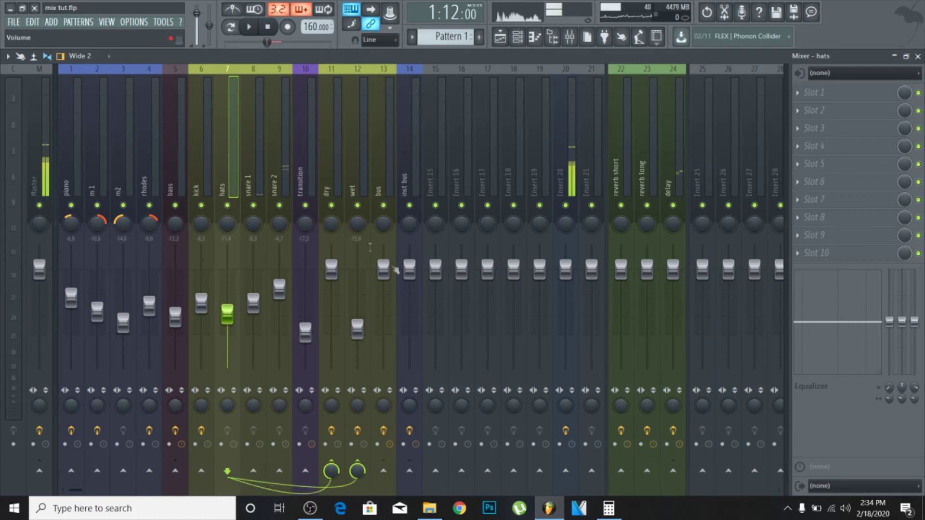
left_click(264, 182)
left_click(270, 177)
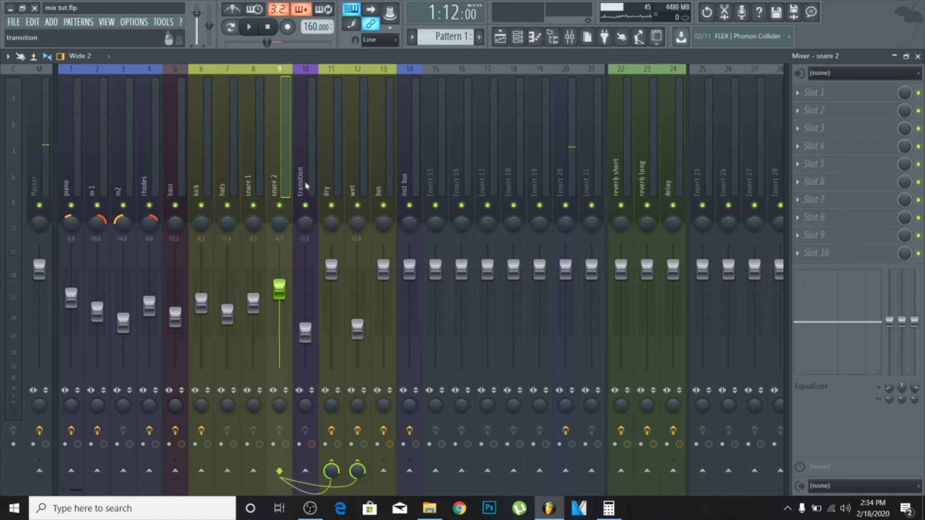
left_click(243, 158)
left_click(677, 458)
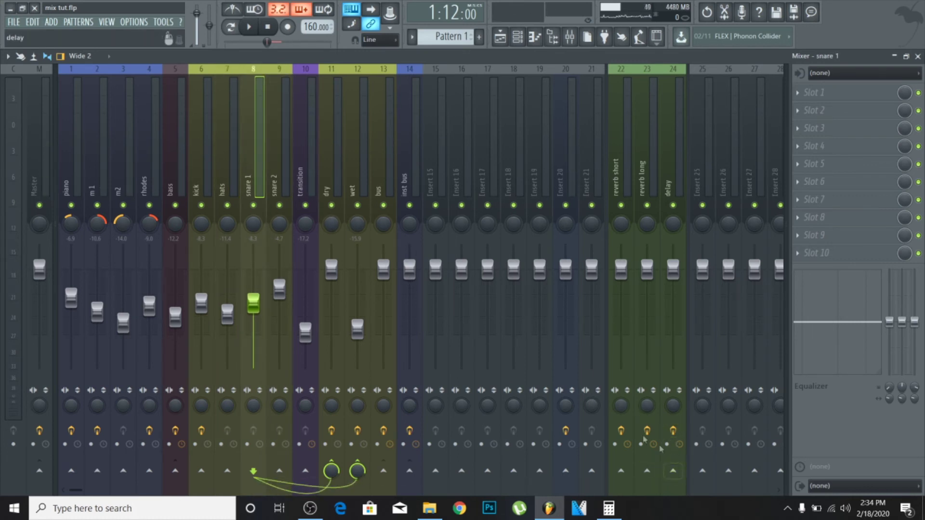
Step: Play the beat and send the drum bus to the reverb short track at a low level
key("space")
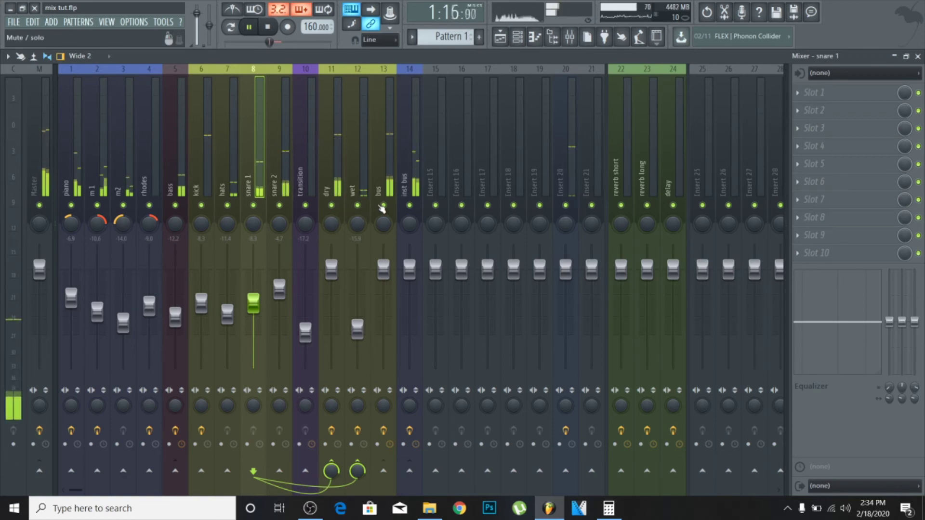
left_click(387, 144)
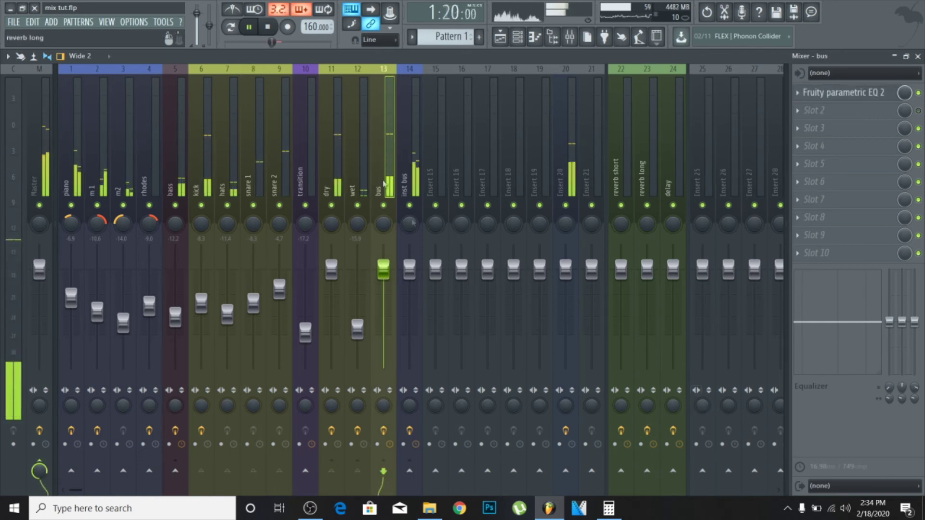
left_click(620, 470)
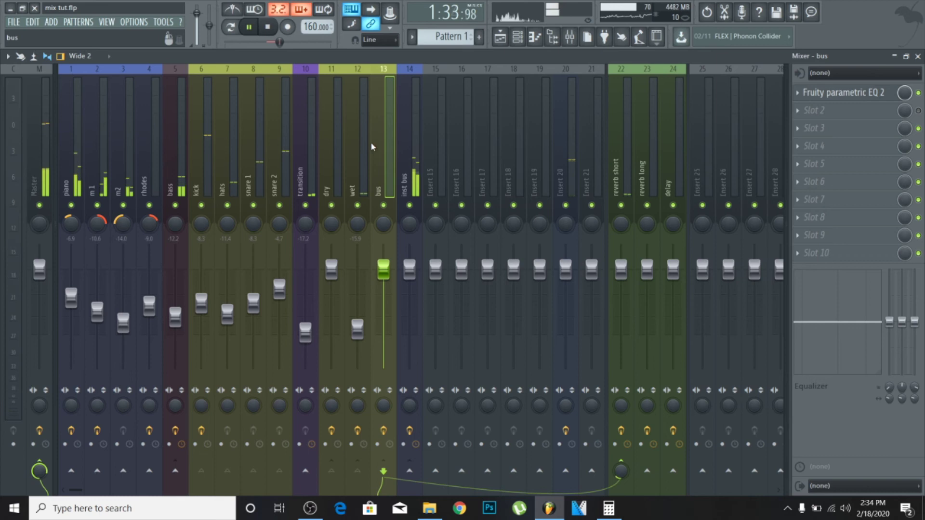
Step: Send the inst bus to the reverb long track and set the send level to about 18%
left_click(413, 195)
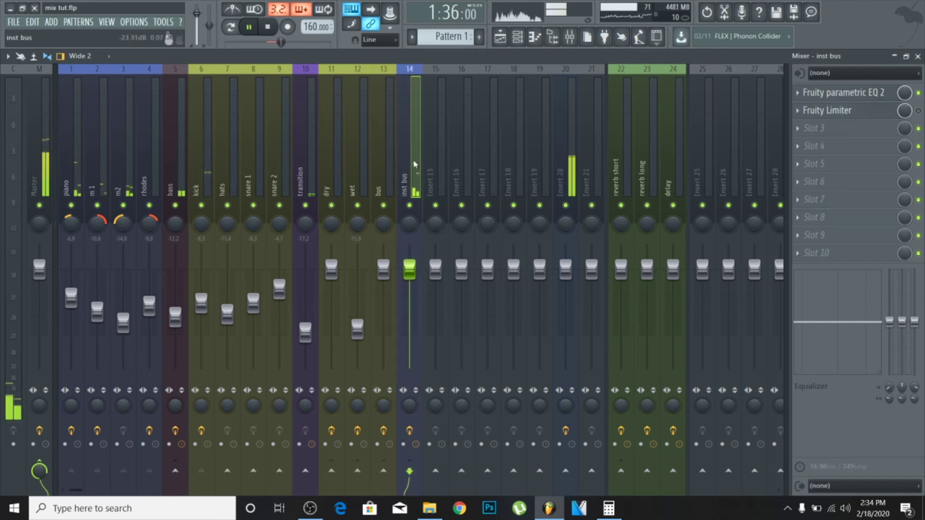
left_click(647, 470)
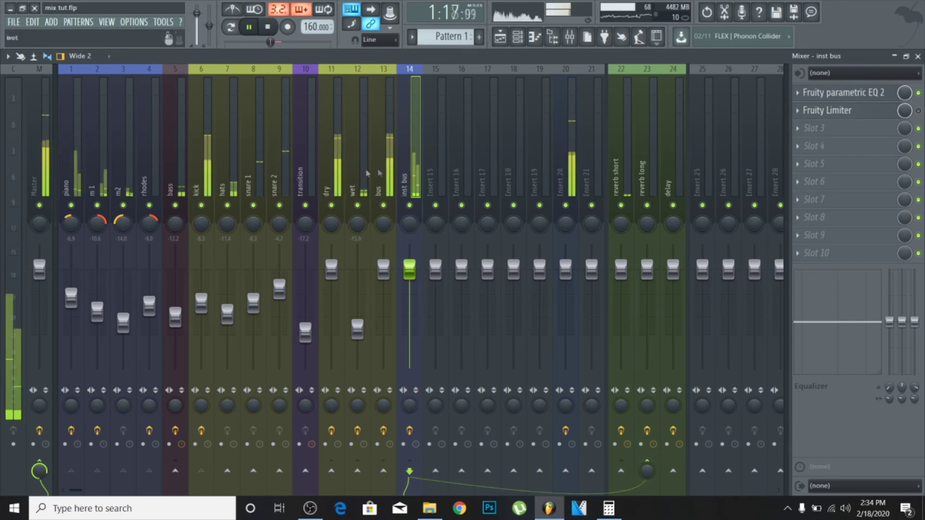
left_click(642, 153)
left_click(818, 93)
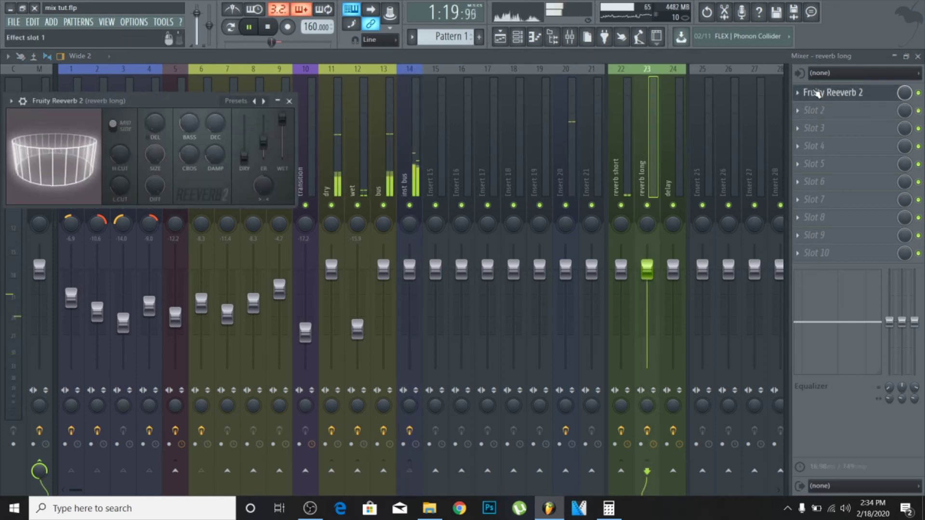
left_click(818, 93)
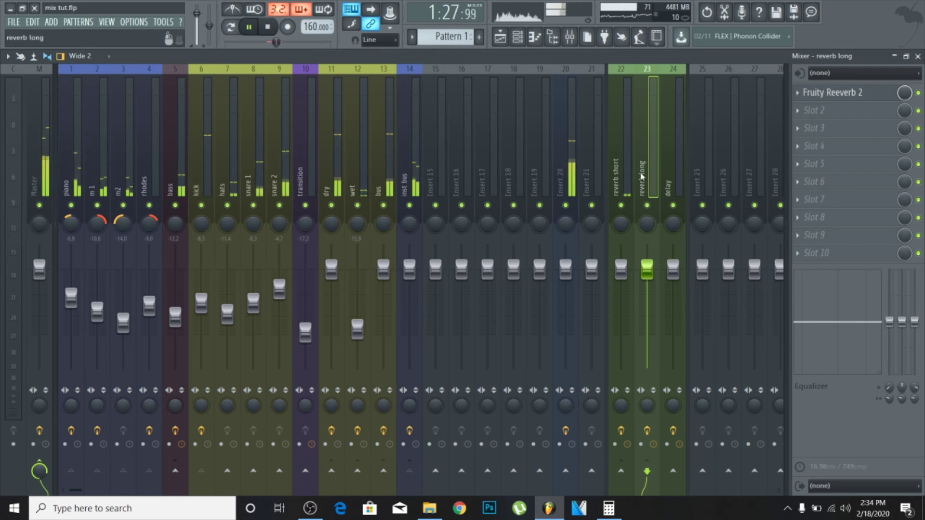
left_click(417, 163)
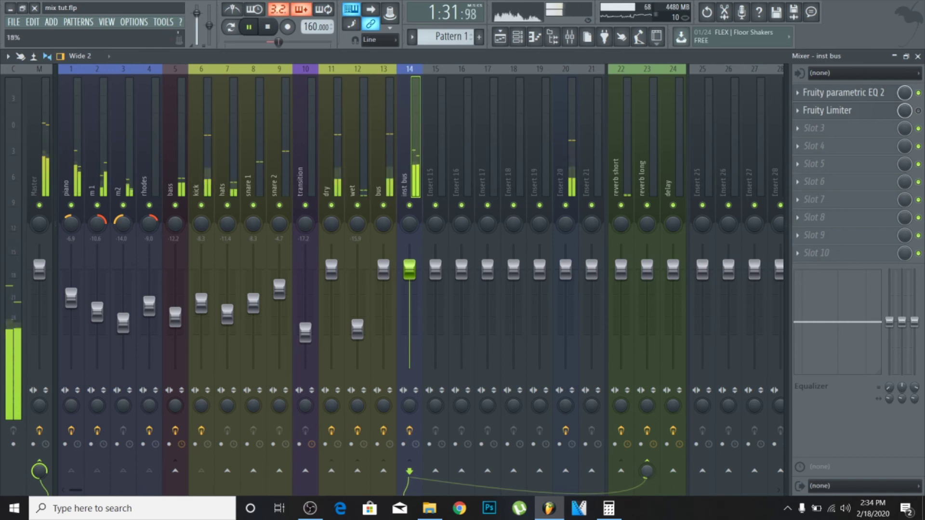
Step: Try a room size of 1 in reverb long's Fruity Reeverb 2, raise it again, and set the inst bus send to 23%
left_click(646, 142)
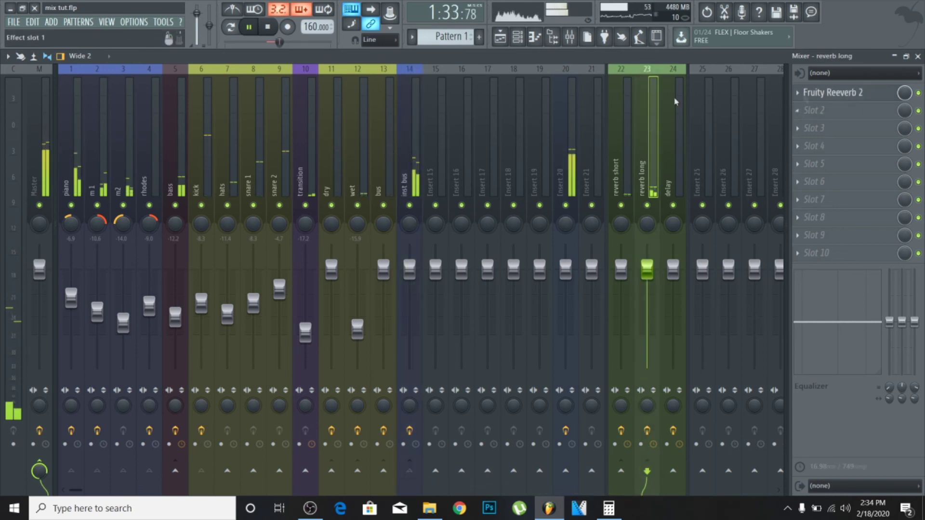
left_click(848, 94)
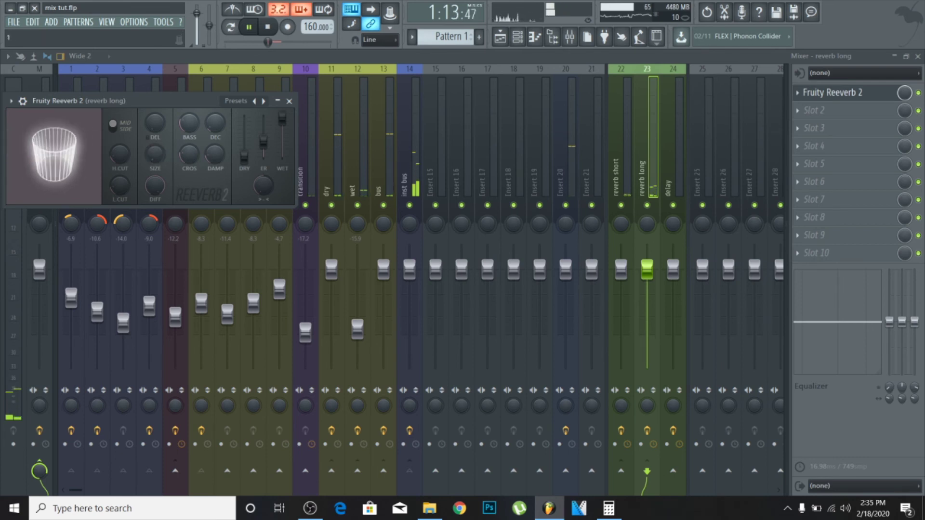
left_click_drag(157, 155, 157, 96)
left_click(291, 101)
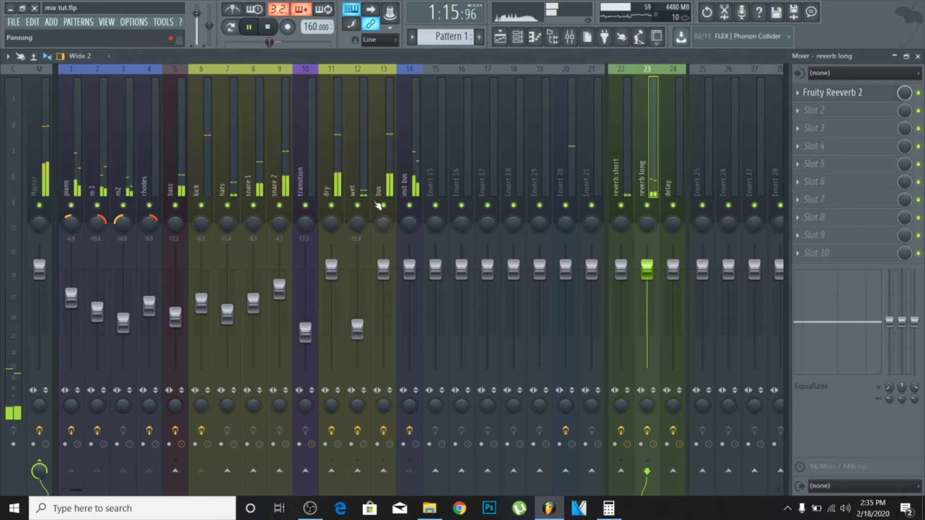
left_click(409, 161)
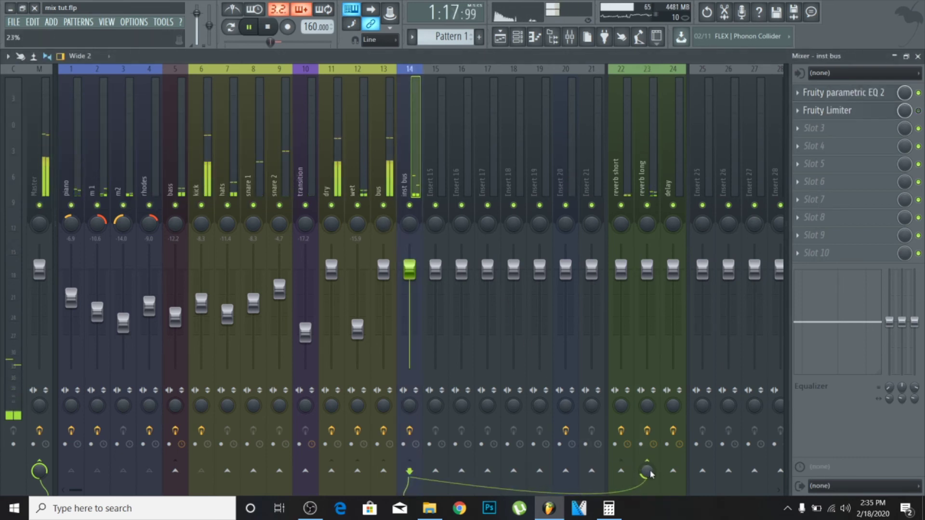
Step: Send snare 1 to the reverb long track at a low level of about 10%
left_click(257, 180)
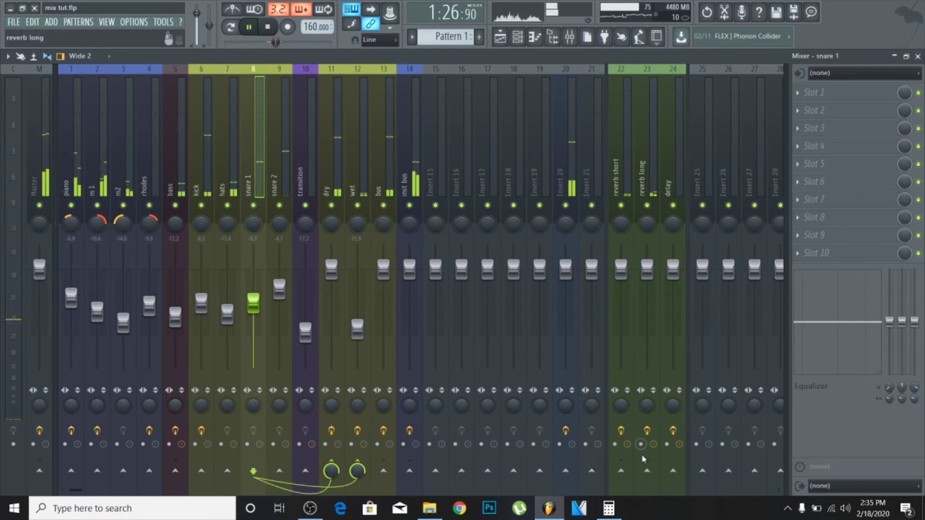
left_click(647, 471)
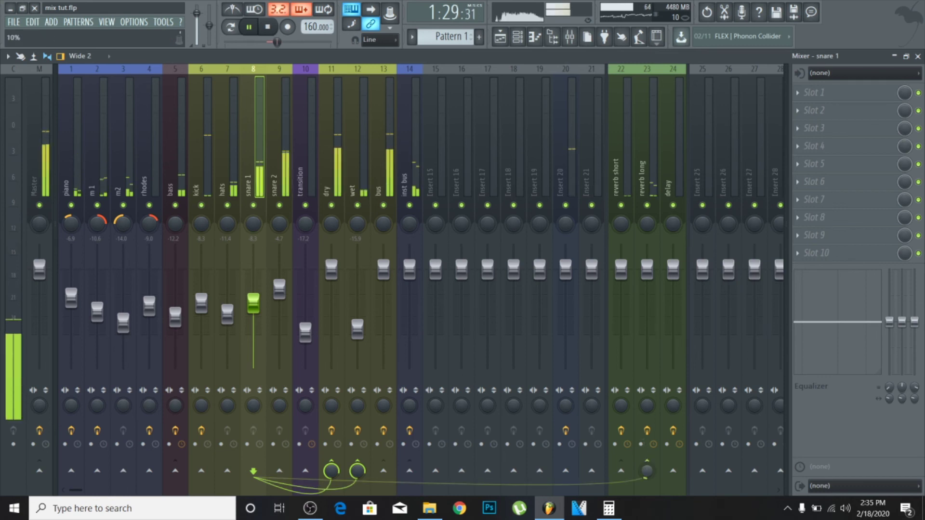
left_click_drag(647, 471, 647, 464)
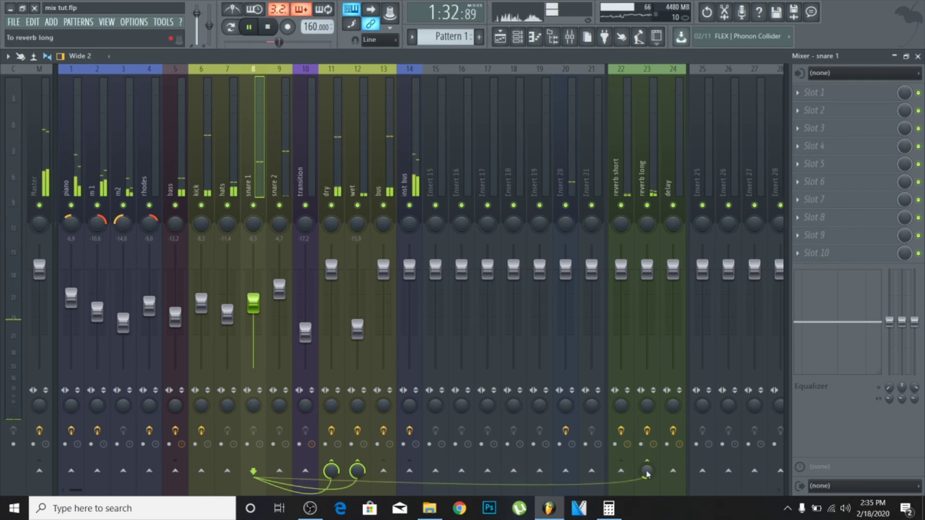
Step: Check the Fruity Reeverb 2 settings on reverb long, and send the hats to that track at about 10%
left_click(654, 158)
left_click(831, 92)
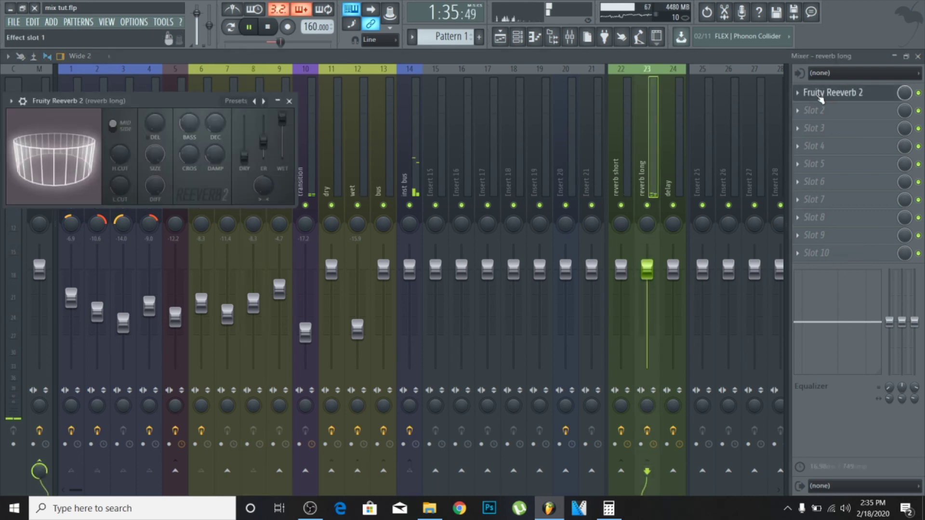
left_click(289, 101)
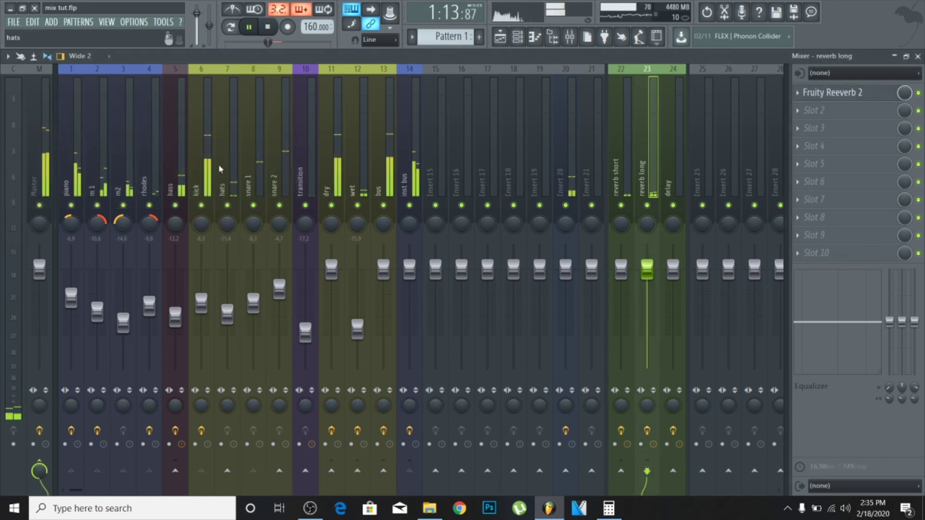
left_click(229, 167)
left_click(648, 471)
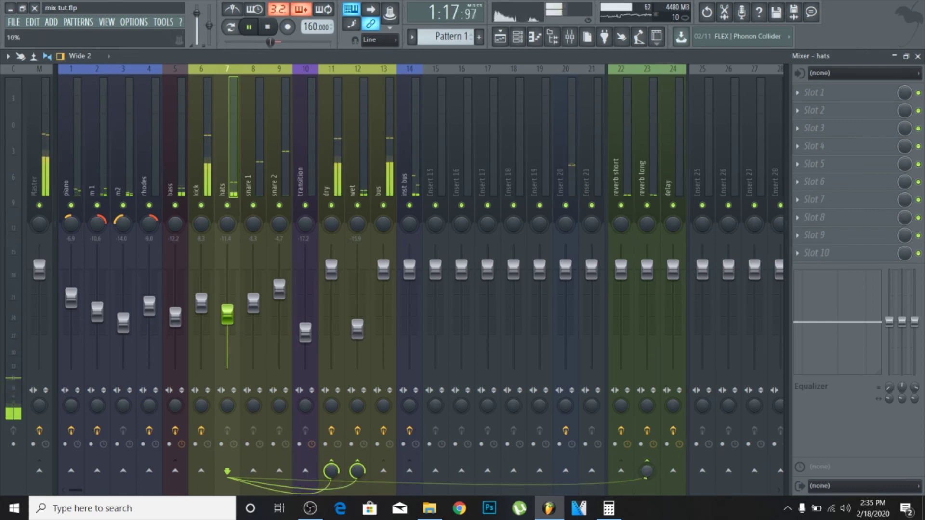
Step: Review the high cut and room size of Fruity Reeverb 2 on the reverb short track
left_click(130, 183)
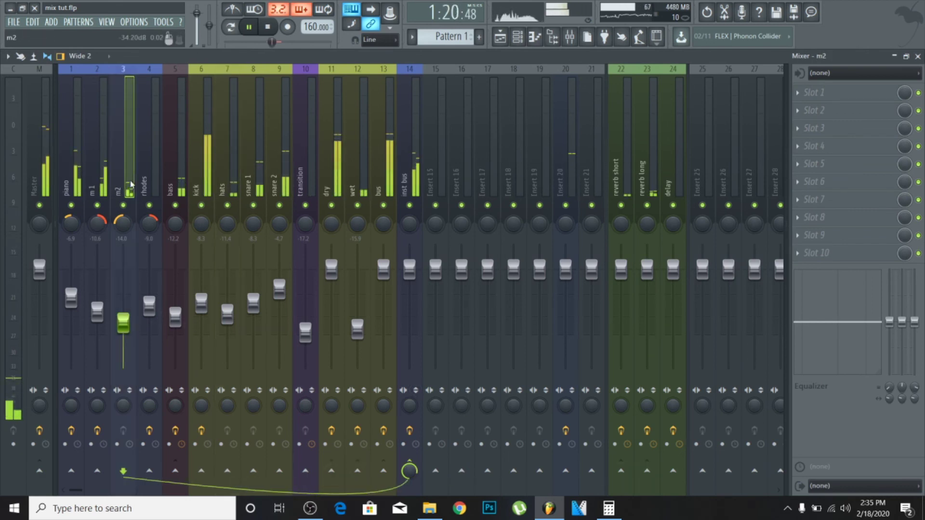
left_click(206, 171)
left_click(383, 174)
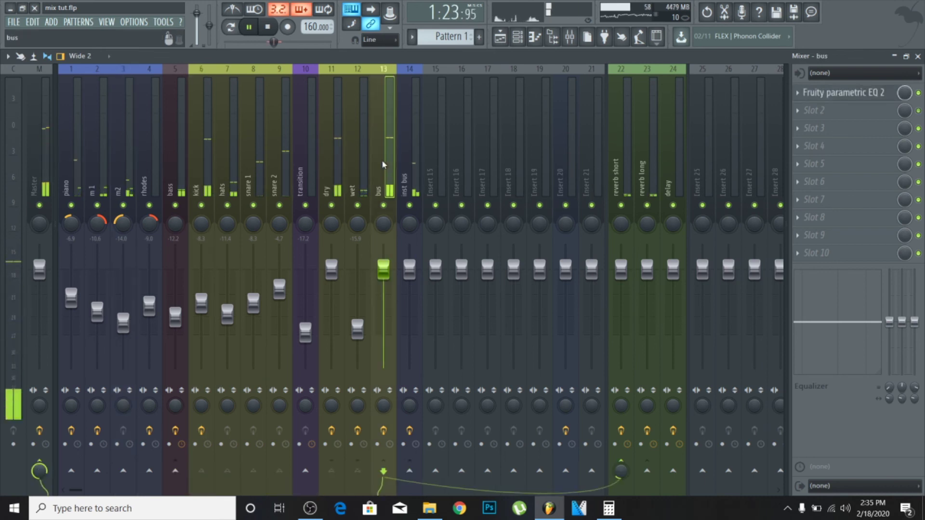
left_click(620, 235)
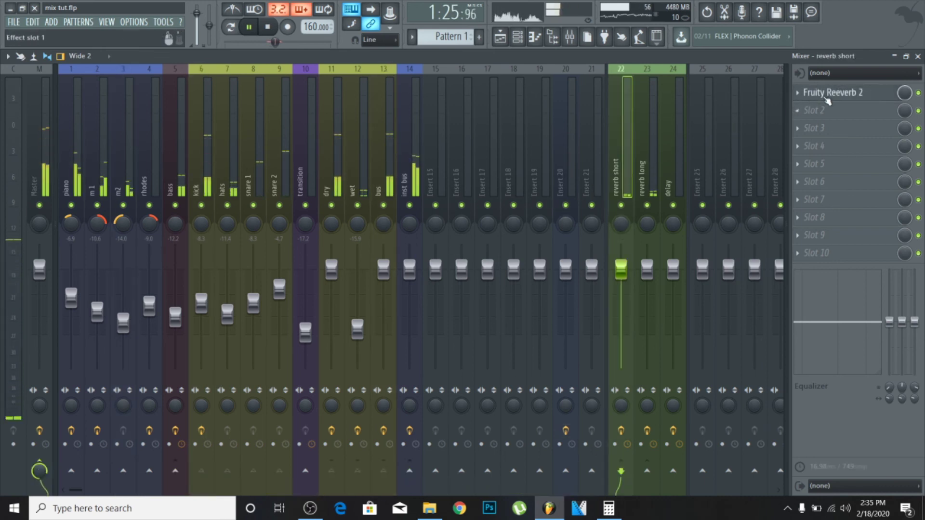
left_click(857, 92)
left_click_drag(526, 171, 526, 172)
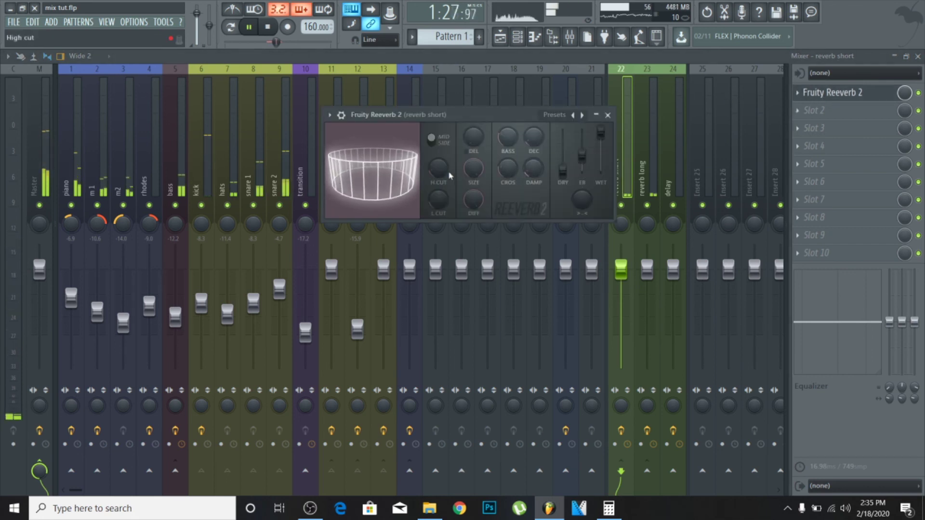
left_click_drag(450, 176, 450, 186)
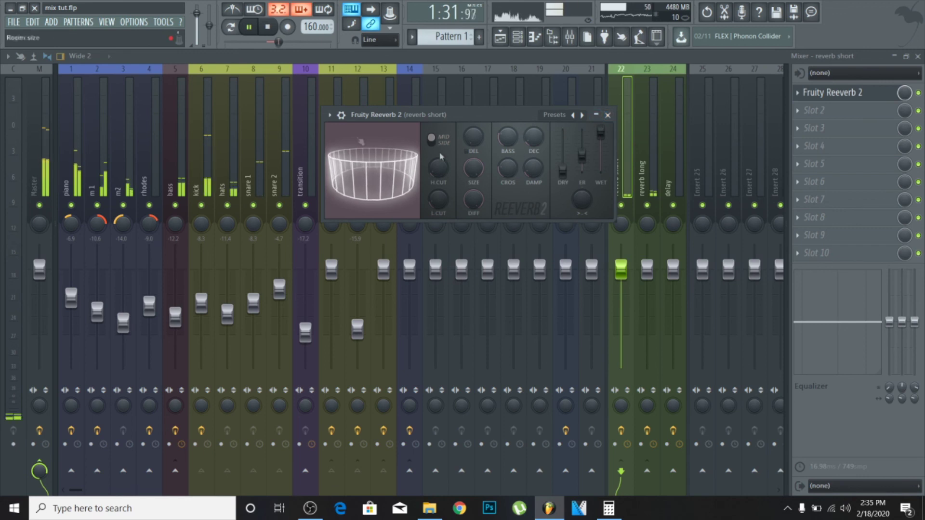
left_click(608, 116)
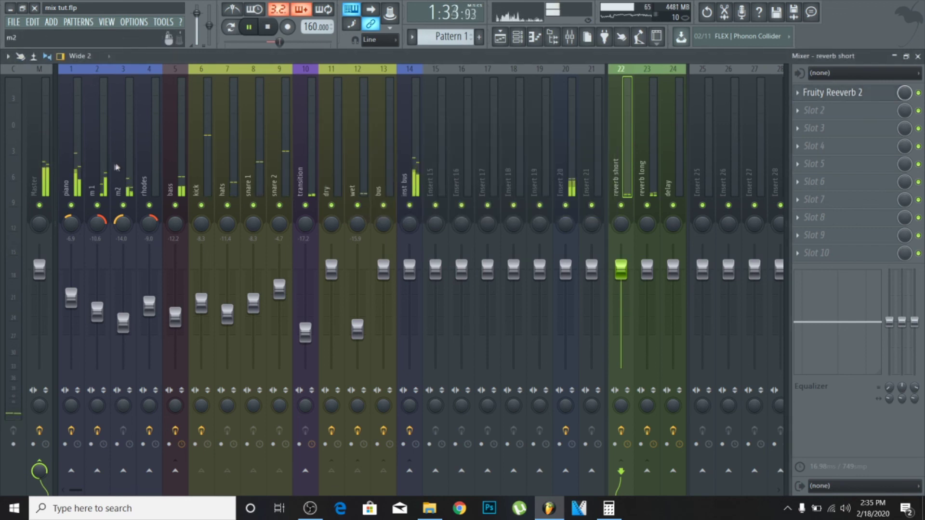
Step: Send the m2 track to the delay track at a reduced level and solo m2
left_click(118, 173)
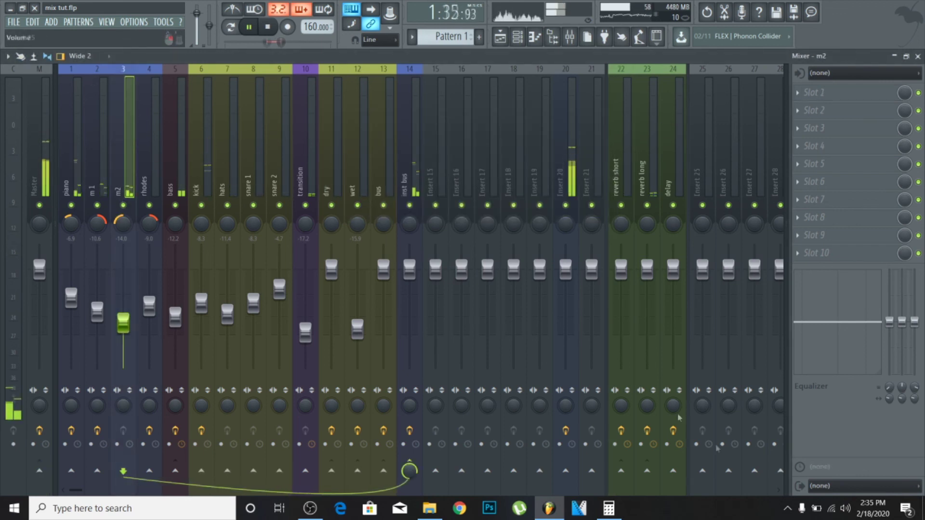
left_click(673, 471)
left_click_drag(670, 475, 670, 457)
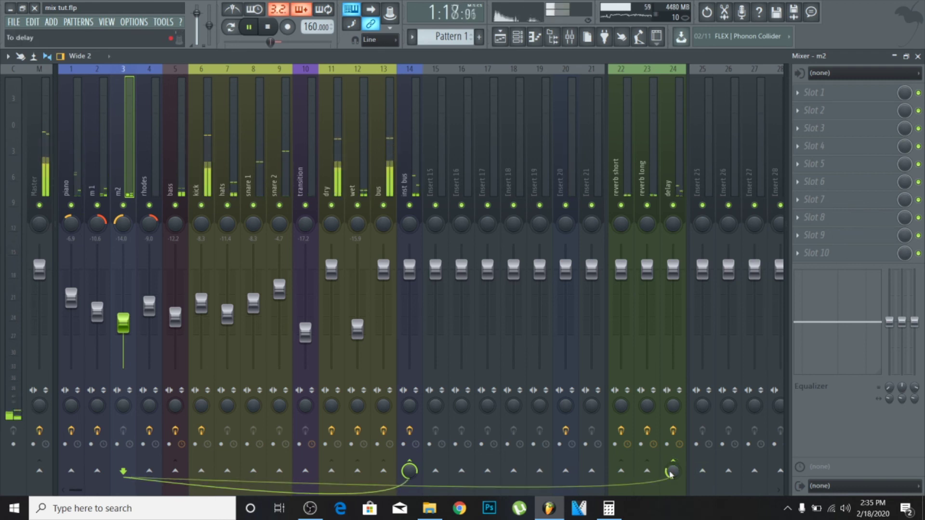
right_click(123, 205)
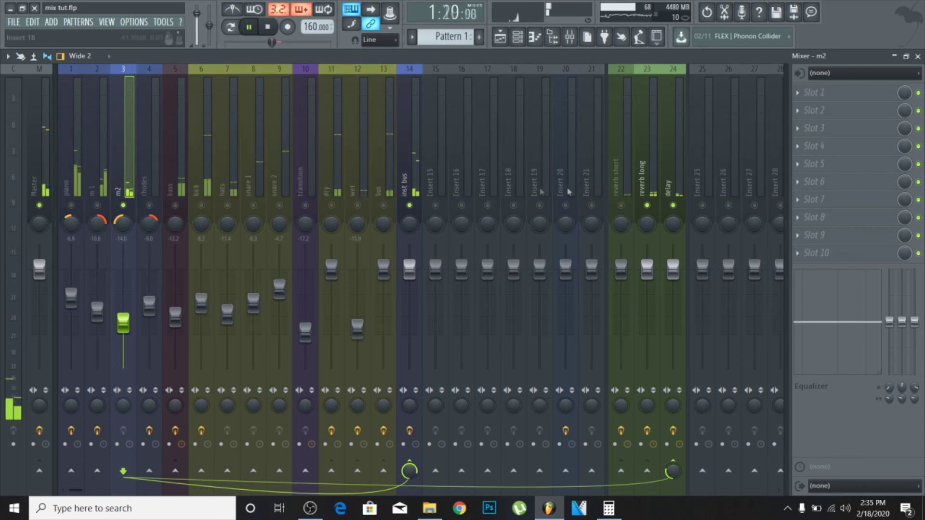
Step: Lower the m2 track's send to the delay track to 4% with insert 20 enabled
left_click(568, 205)
left_click_drag(675, 468, 677, 477)
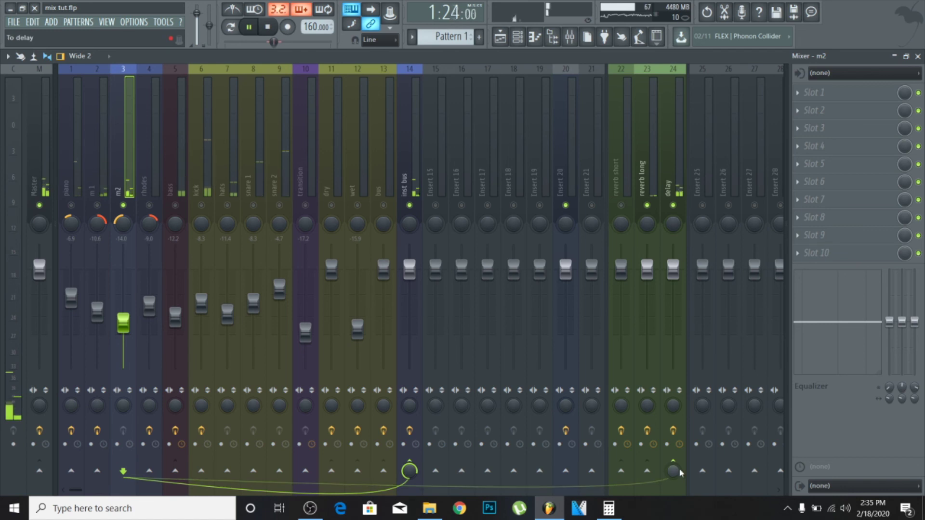
mouse_move(680, 471)
left_mouse_down()
mouse_move(680, 453)
mouse_move(678, 489)
left_mouse_up()
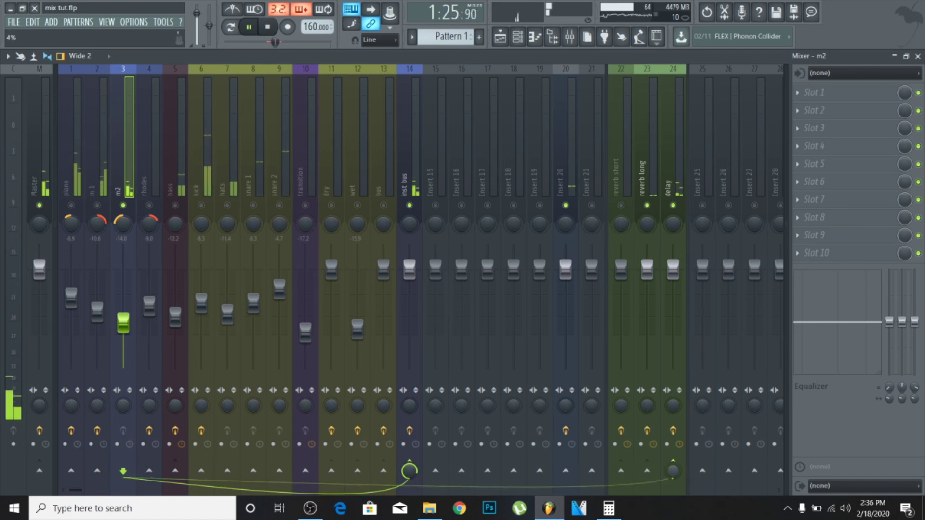
Step: Set the feedback level of Fruity Delay 3 on the delay track to 22.1%, and raise m2's send to that track
left_click(677, 145)
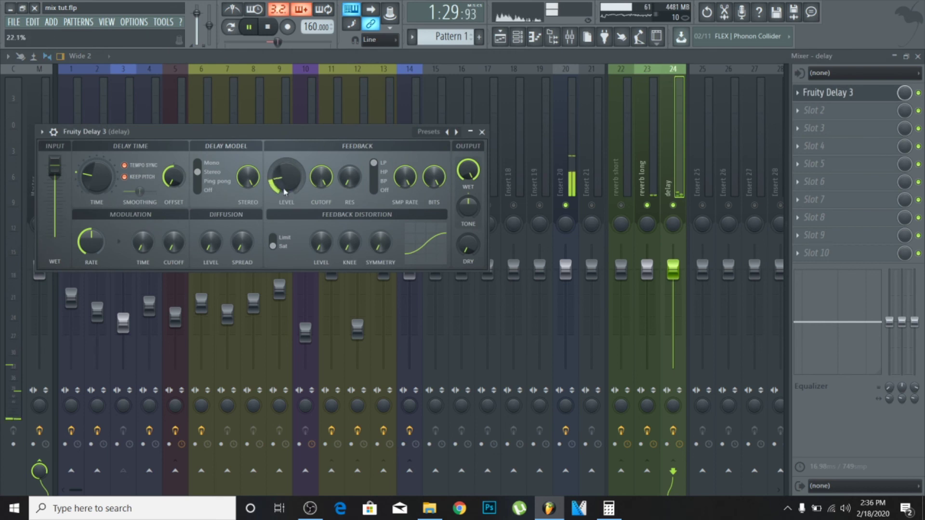
left_click(482, 132)
left_click(130, 170)
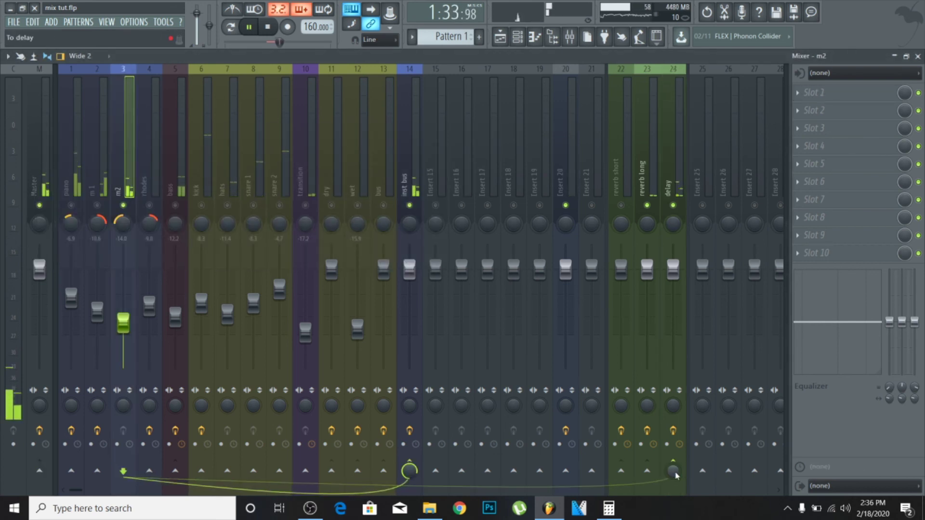
left_click_drag(676, 476, 675, 462)
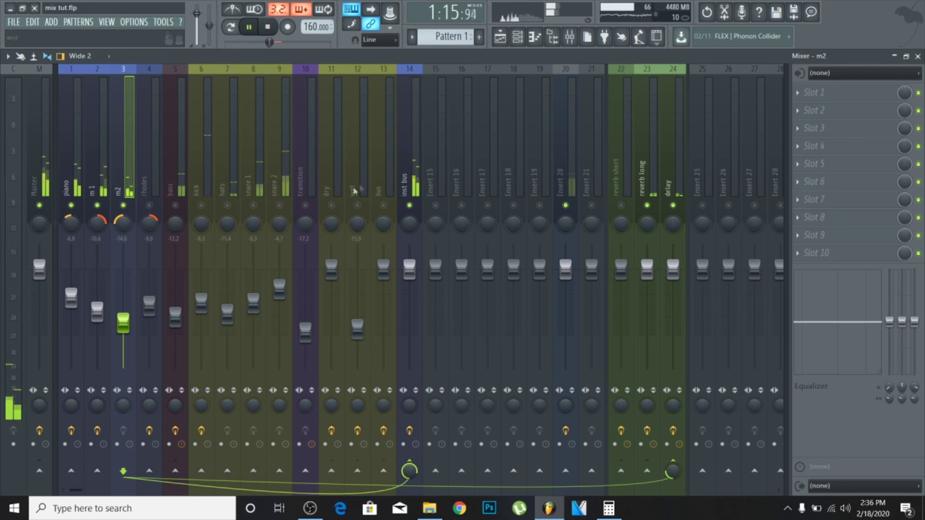
Step: Set the inst bus send to reverb long to 21%, and restore playback of all mixer tracks
left_click(407, 181)
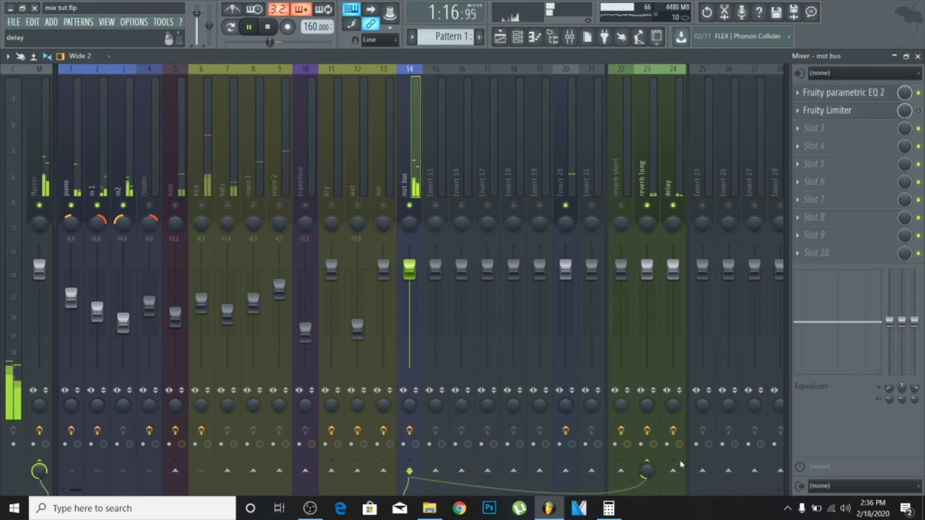
left_click(648, 471)
left_click(649, 472)
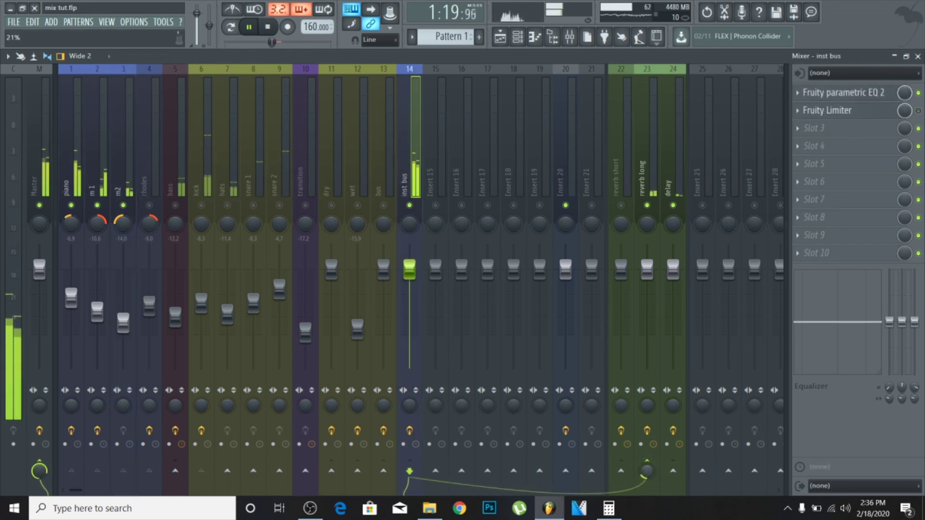
right_click(410, 204)
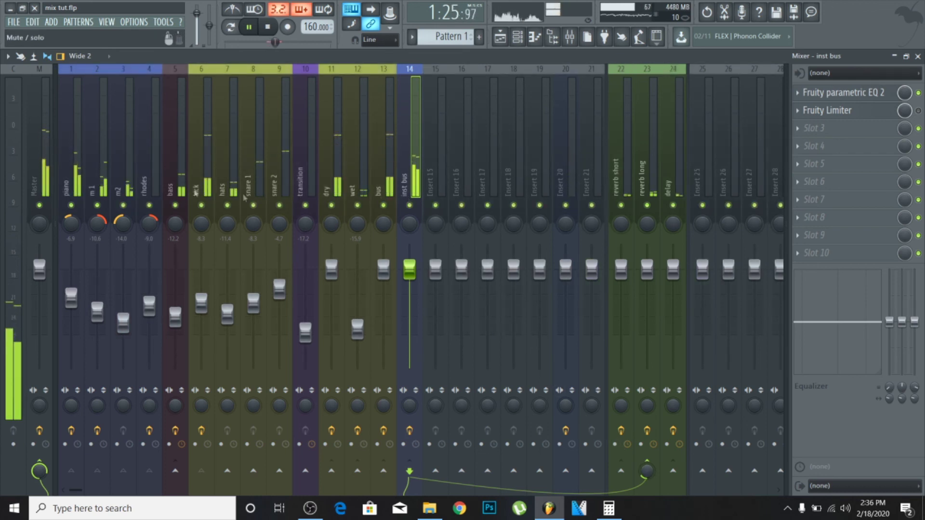
Step: Solo the kick with its routed tracks, examine its Fruity parametric EQ 2 curve, and unsolo it
left_click(211, 178)
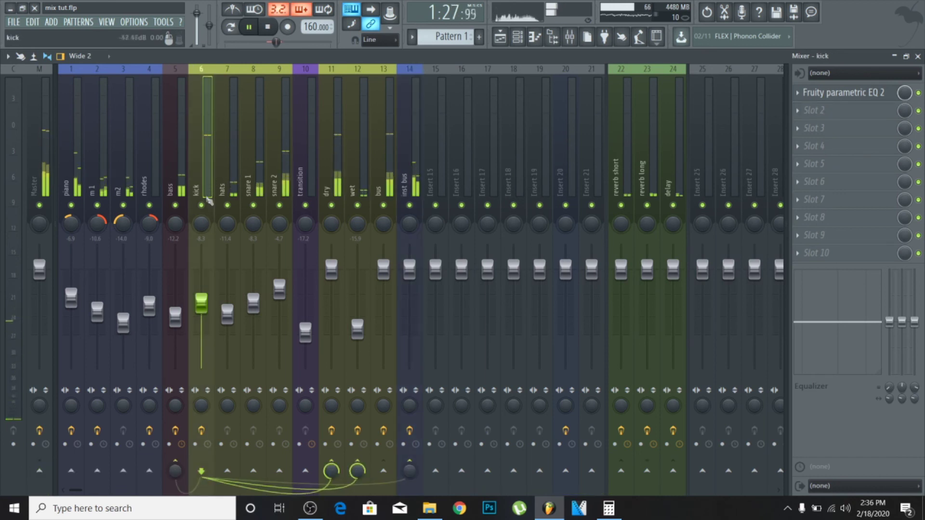
right_click(202, 204)
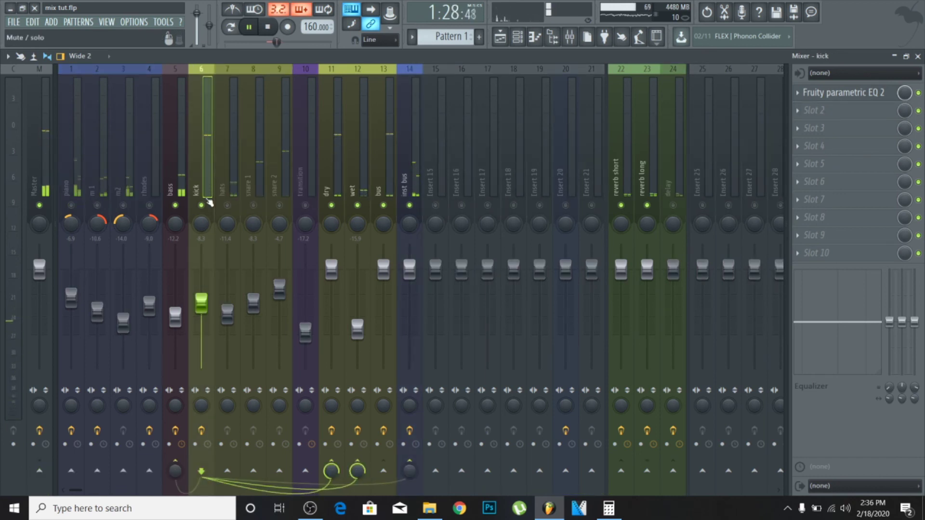
left_click(842, 93)
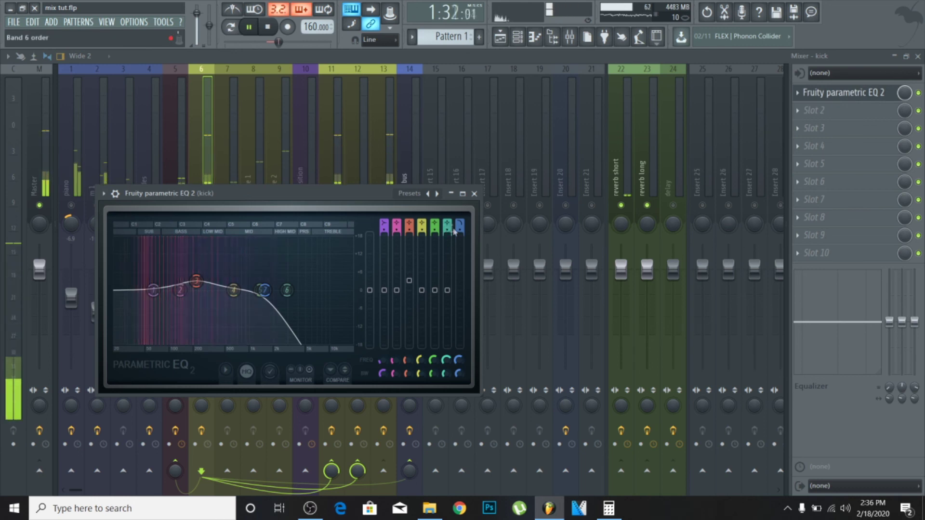
scroll(461, 362, "down", 2)
scroll(461, 362, "up", 1)
left_click(475, 194)
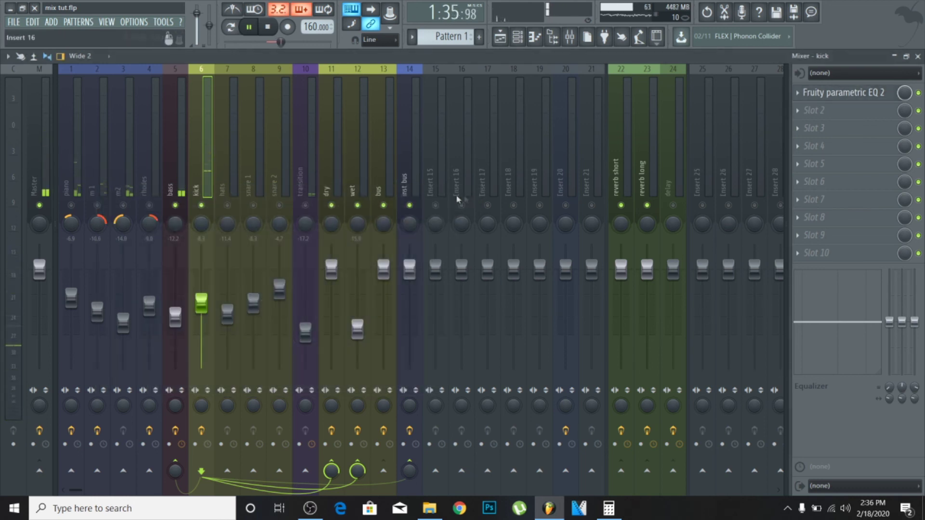
right_click(202, 203)
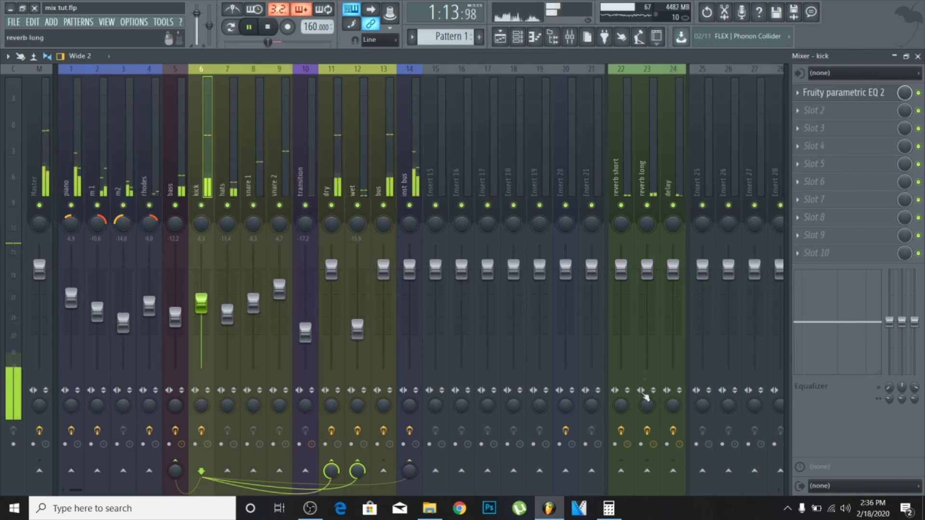
Step: Compare the mix with the reverb short track muted and unmuted, and open that track's Fruity Reeverb 2
left_click(621, 204)
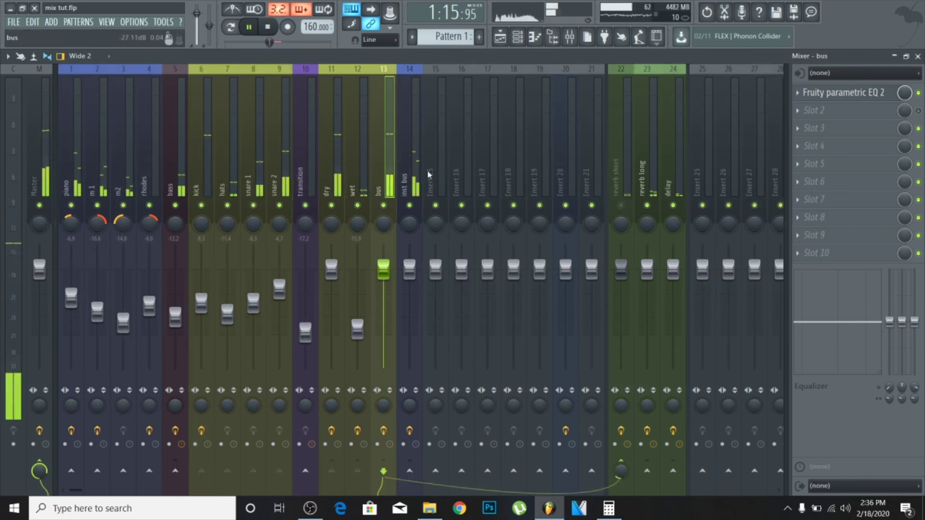
left_click(625, 187)
left_click(621, 205)
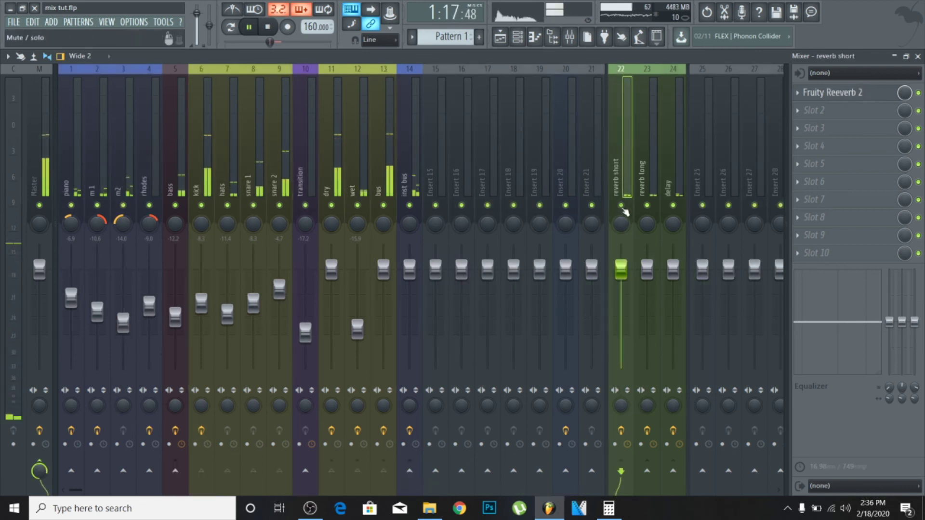
left_click(844, 95)
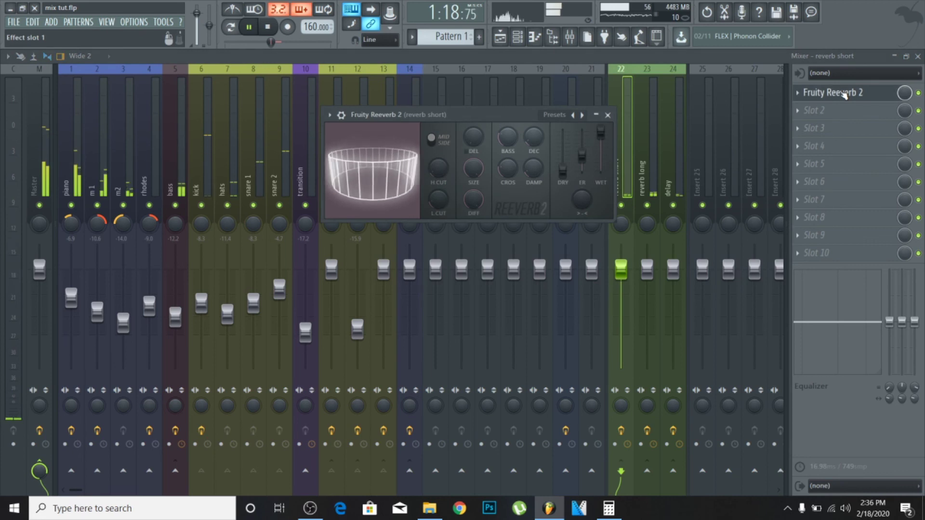